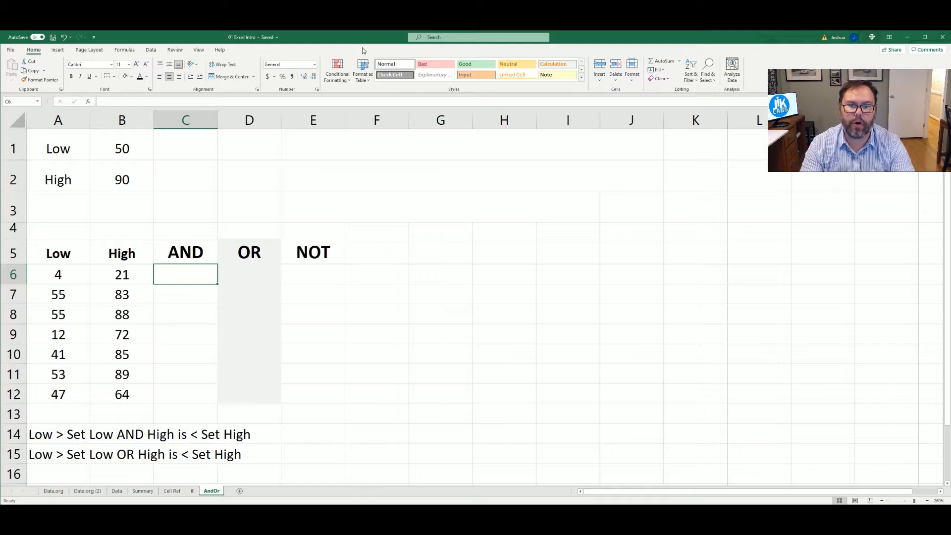
click(119, 148)
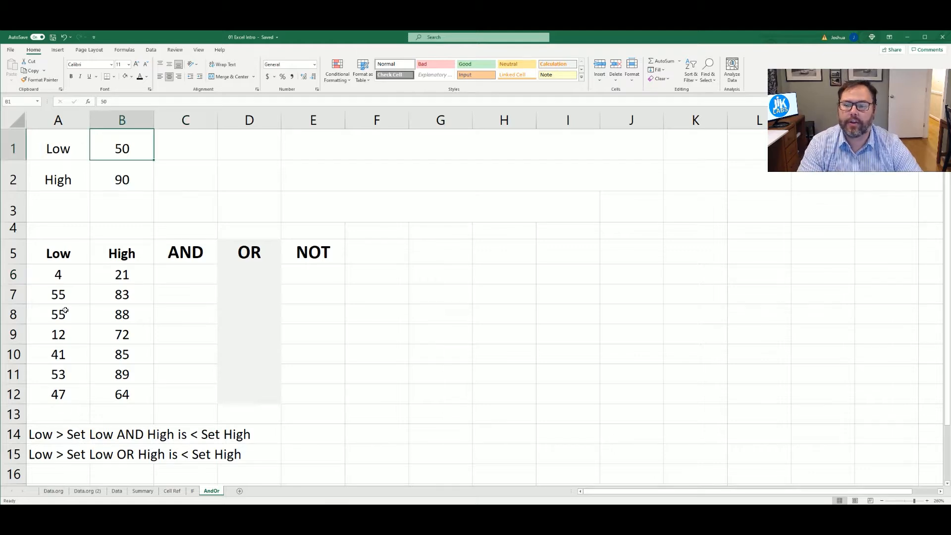
click(62, 276)
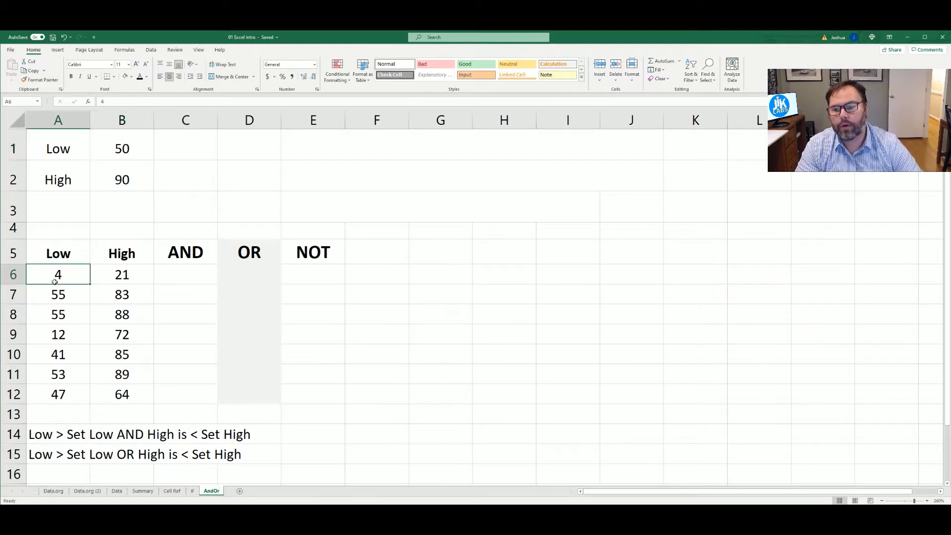
click(111, 150)
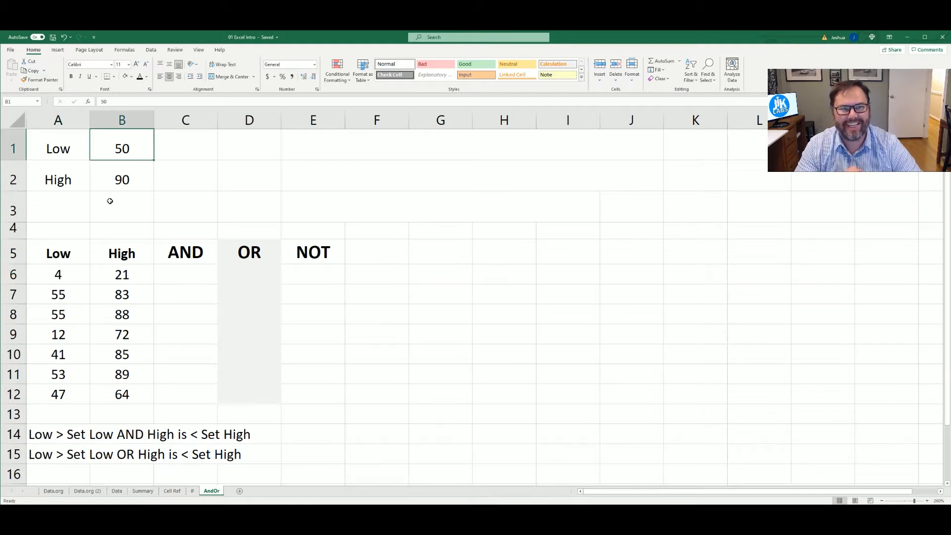
click(292, 278)
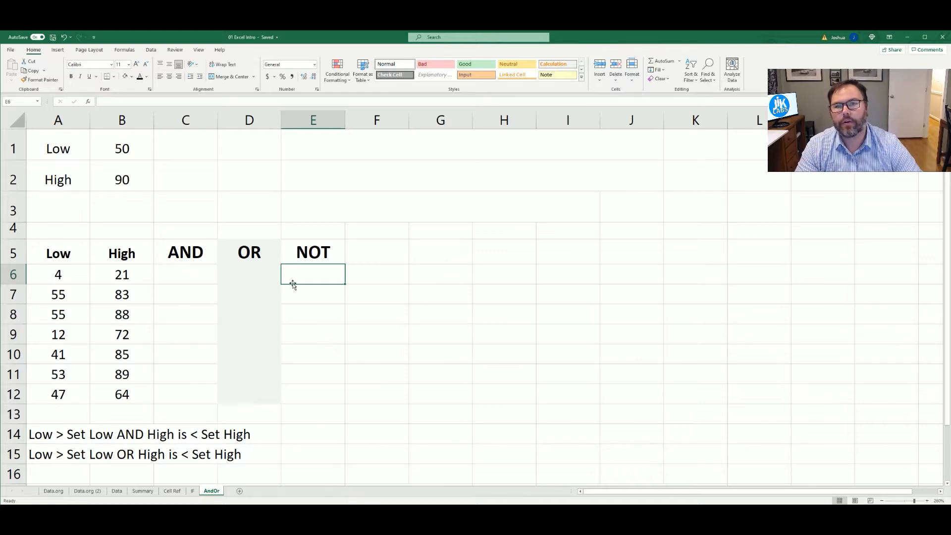
Enter =AND(A6>$B$1,B6<$B$2) in C6 to test the row's low and high values against the set limits
click(157, 272)
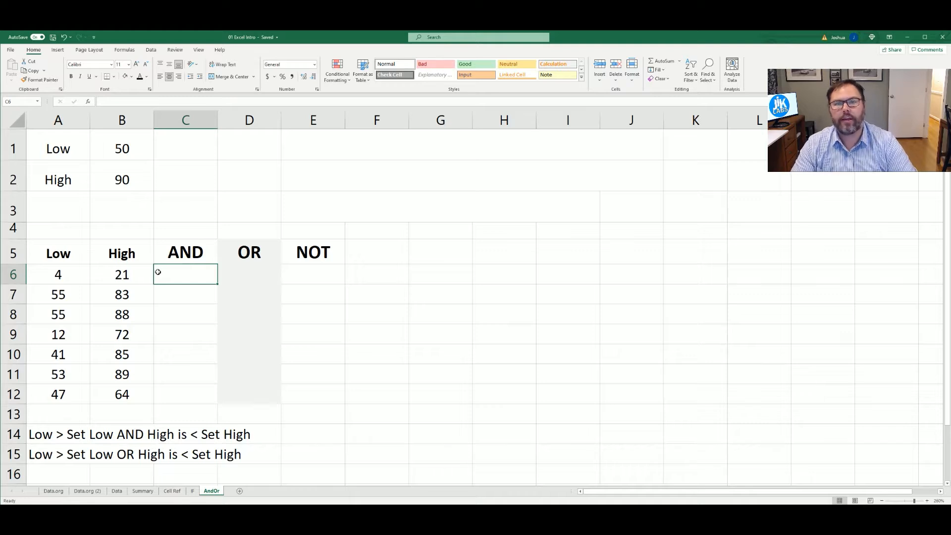
text(=)
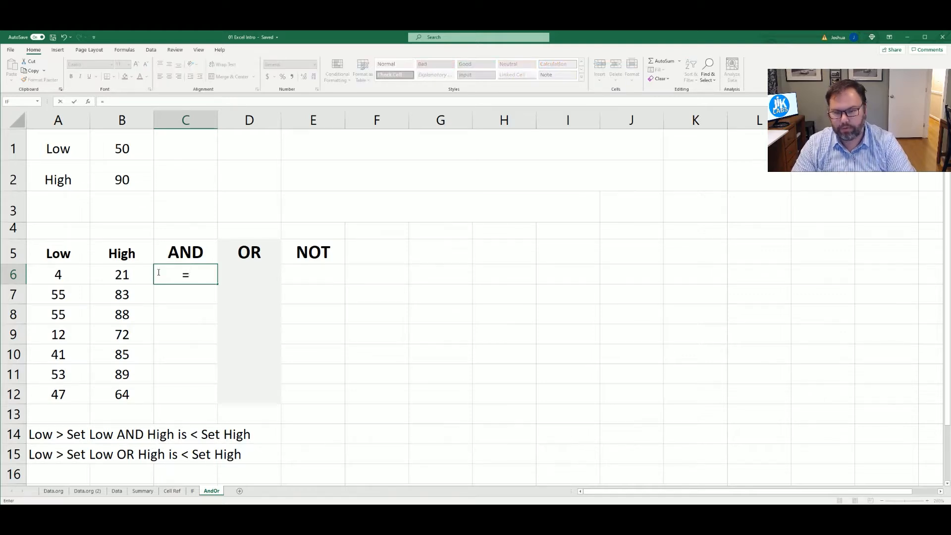
text(and()
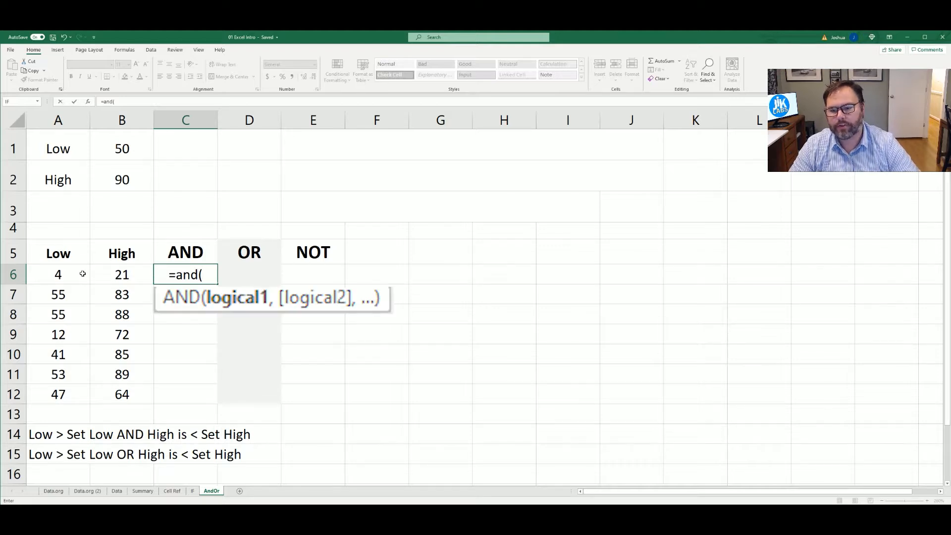
click(51, 275)
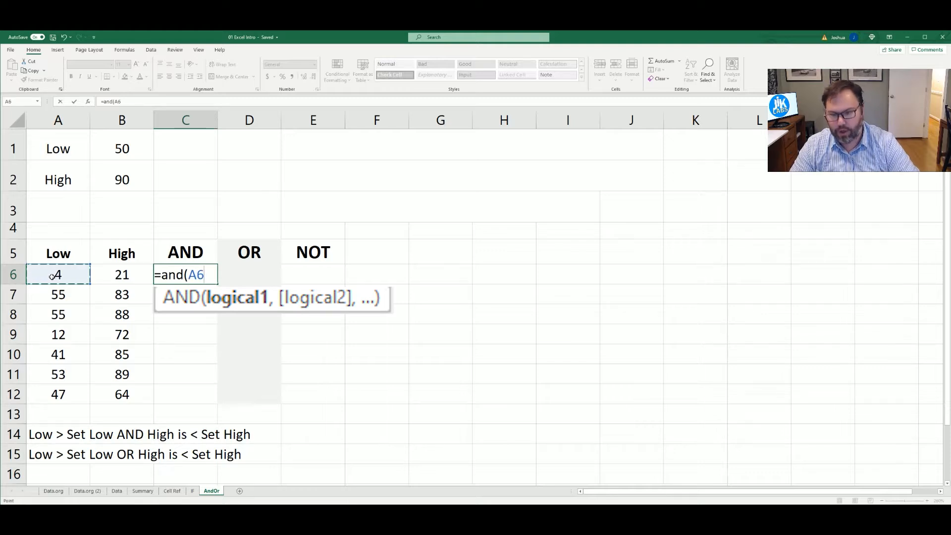
text(>)
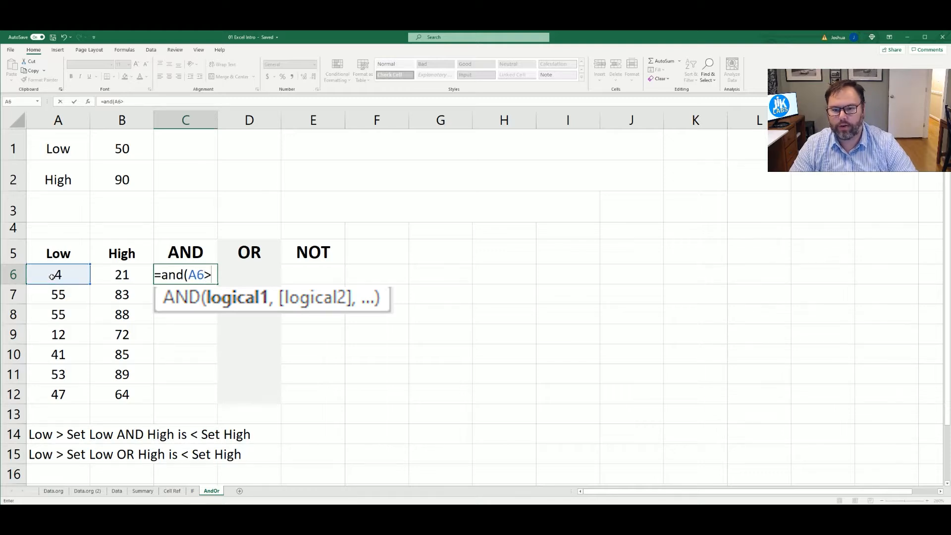
click(113, 145)
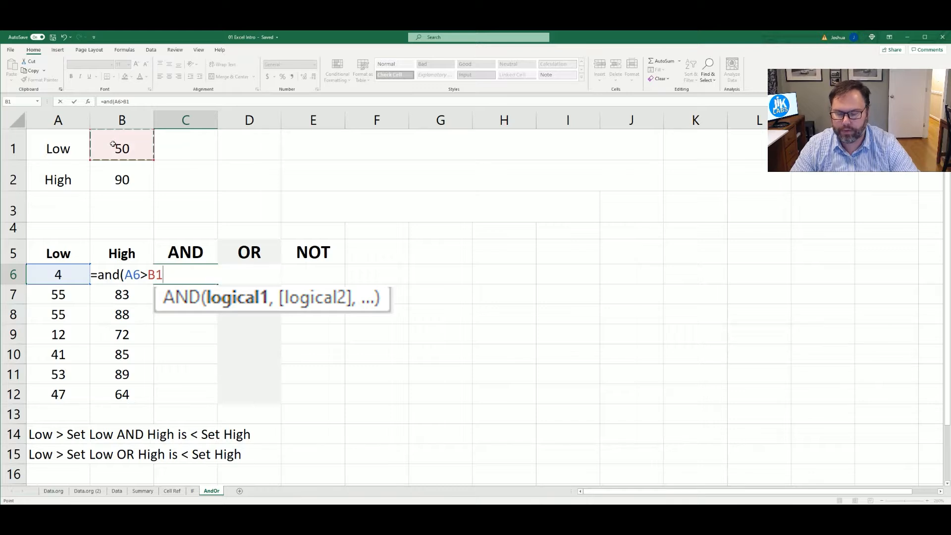
key(F4)
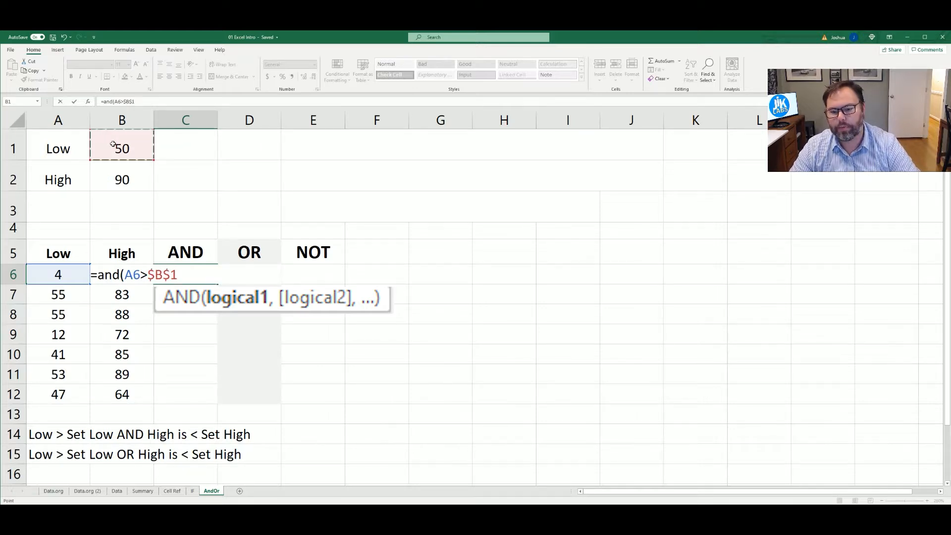
text(,)
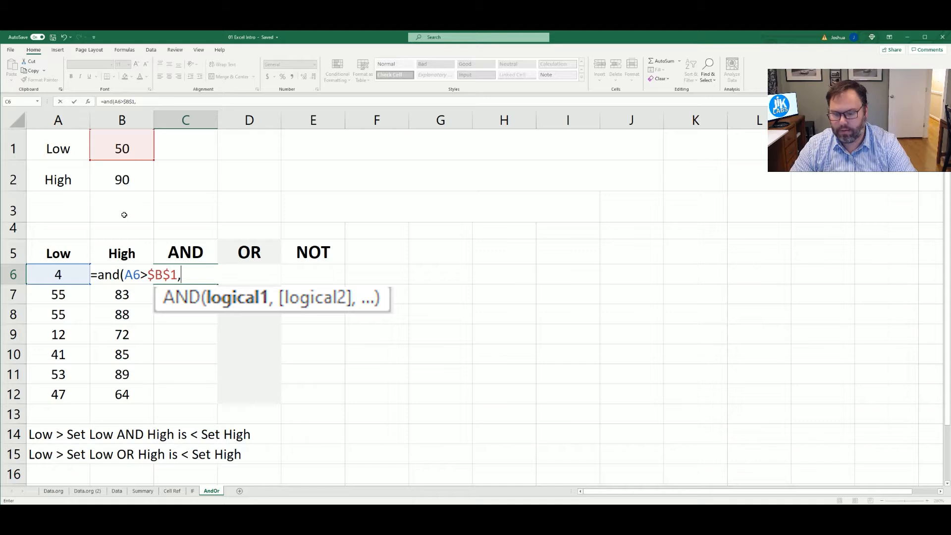
text(B6<)
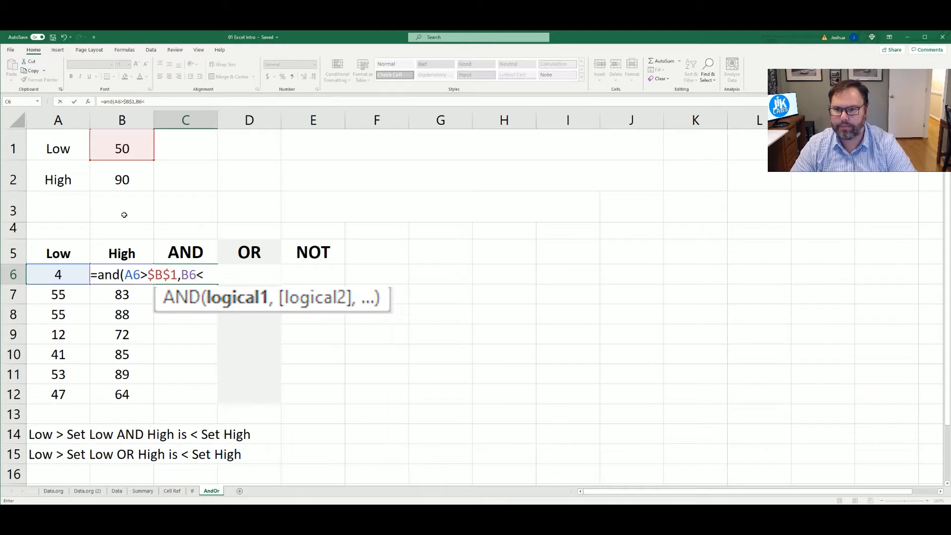
click(119, 177)
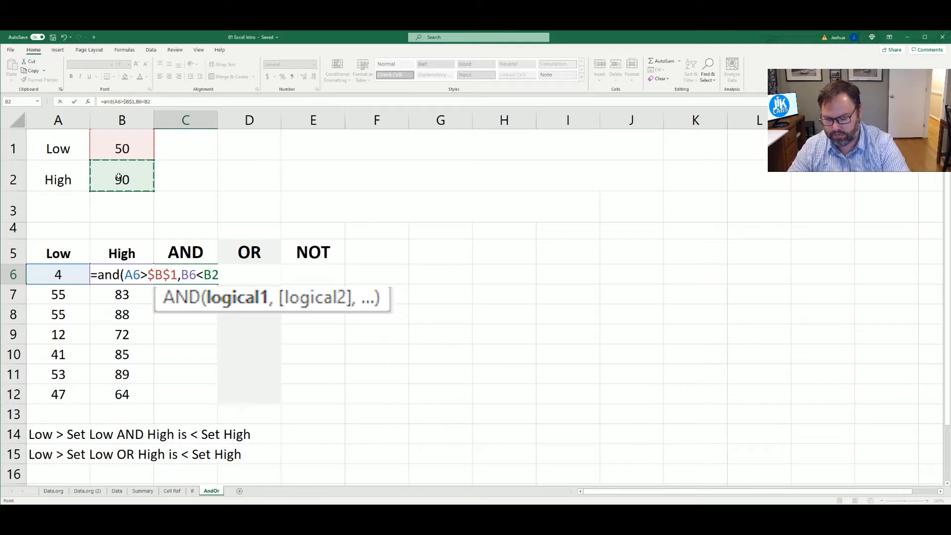
key(F4)
text())
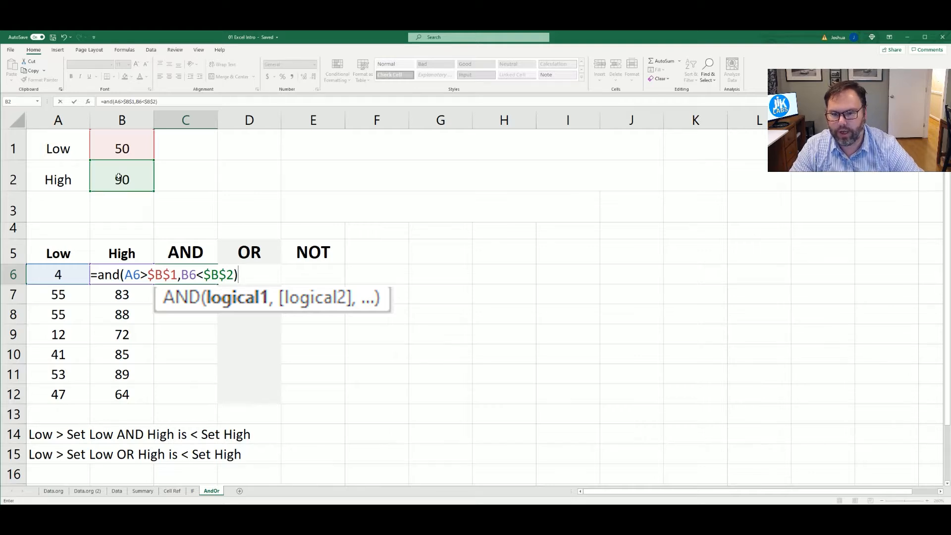
key(Return)
Check the references in C6's AND formula and fill it down through C12
double_click(171, 275)
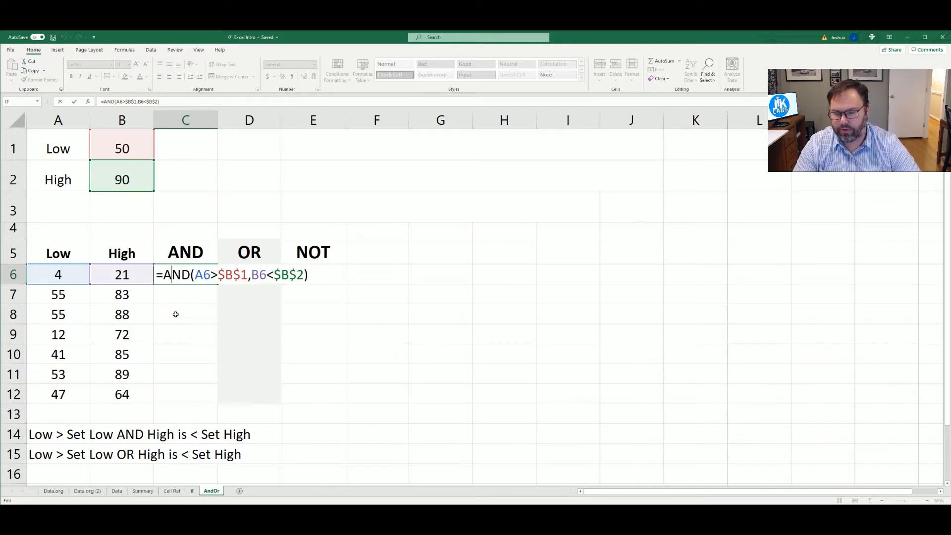
key(Escape)
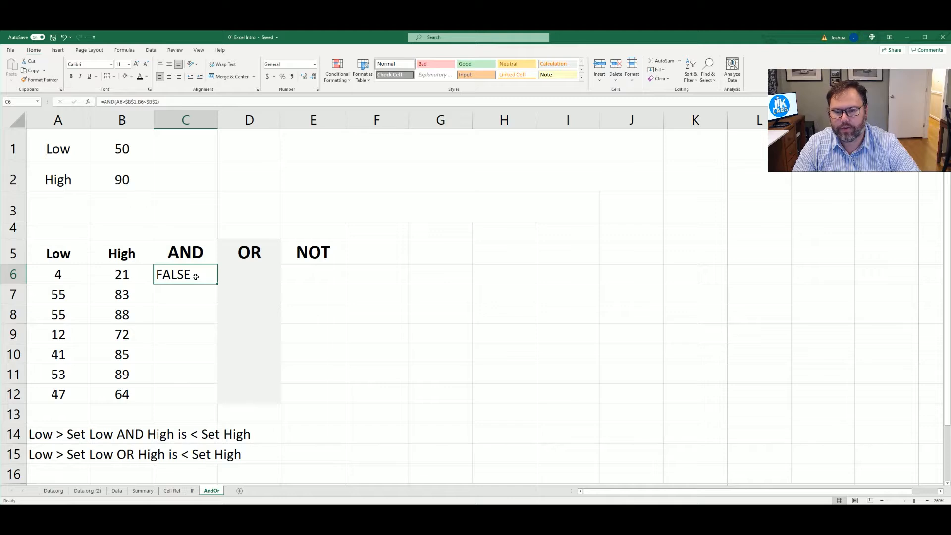
key(F2)
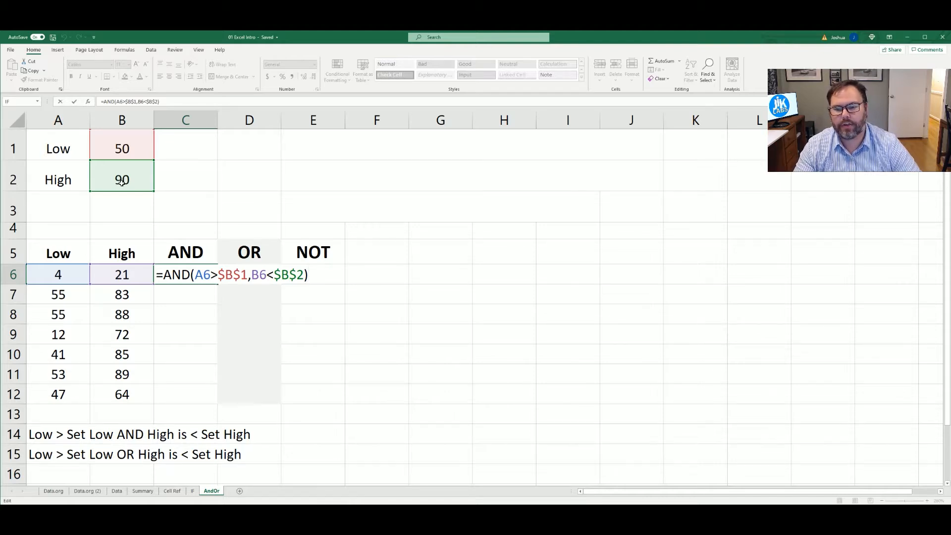
key(ctrl+Return)
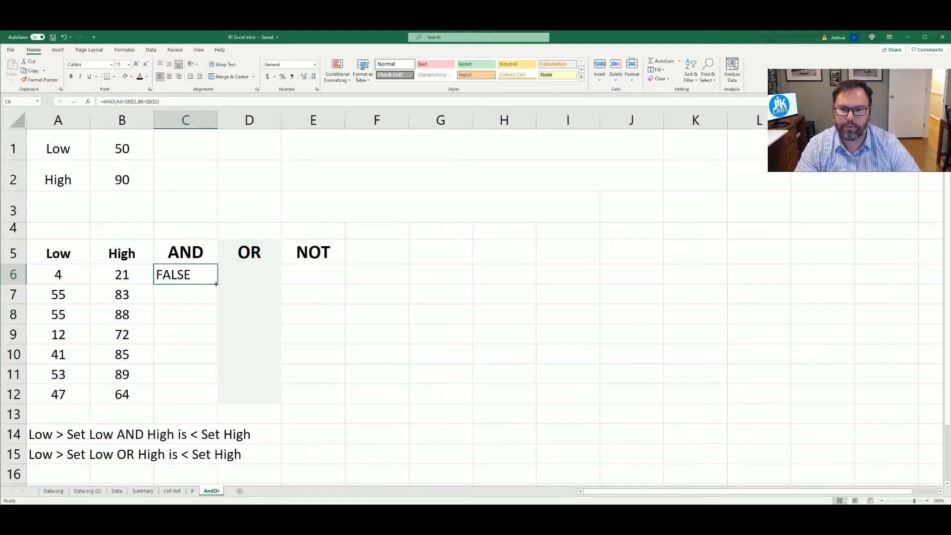
drag(217, 284, 217, 402)
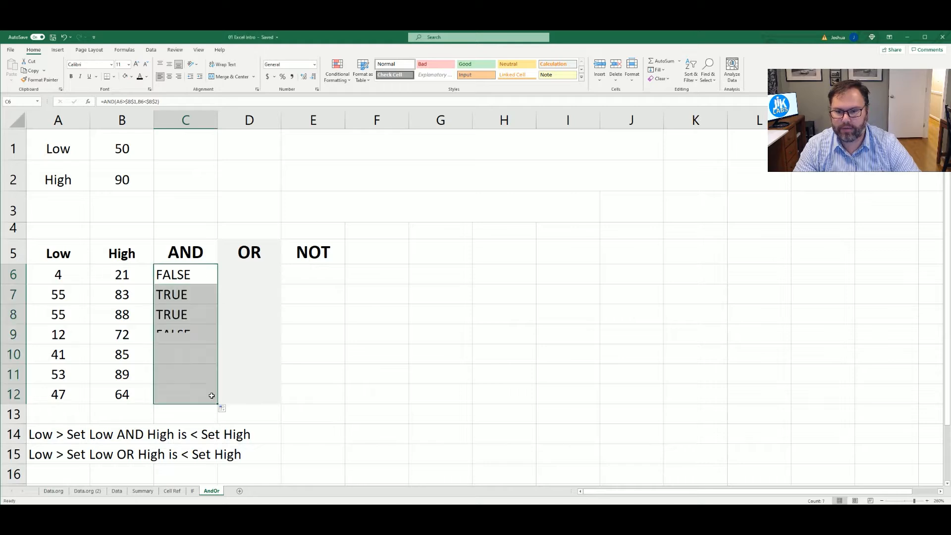
Show C6's AND formula as text in the cell and widen columns C through E equally to fit it
click(165, 280)
key(F2)
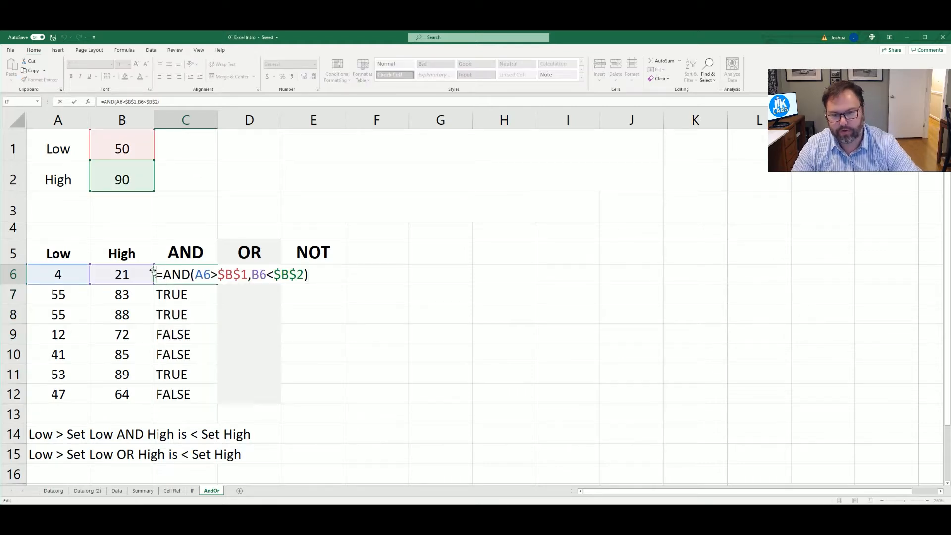
key(Return)
drag(213, 120, 311, 121)
click(313, 246)
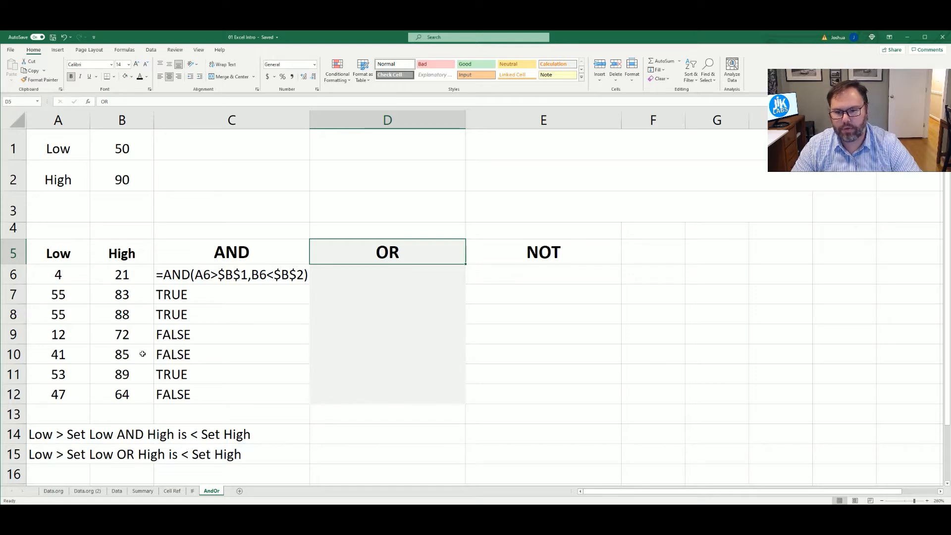
double_click(169, 295)
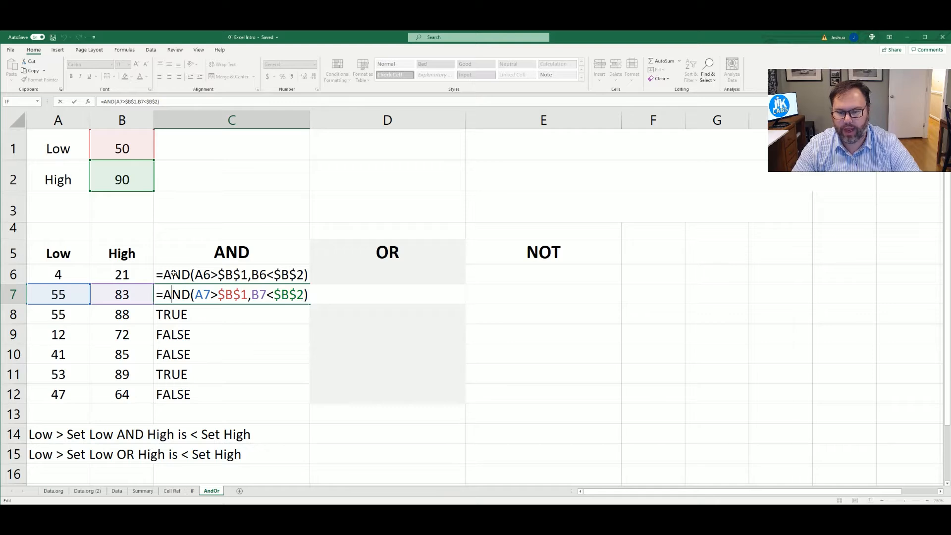
key(ctrl+Return)
Enter =OR(A6>$B$1,B6<$B$2) in D6 to test whether either limit condition is met
click(345, 276)
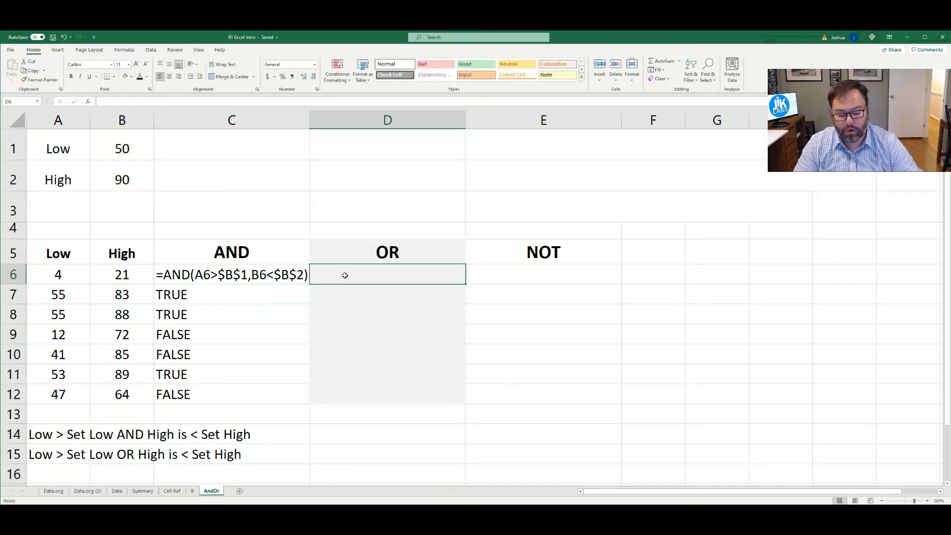
text(=or()
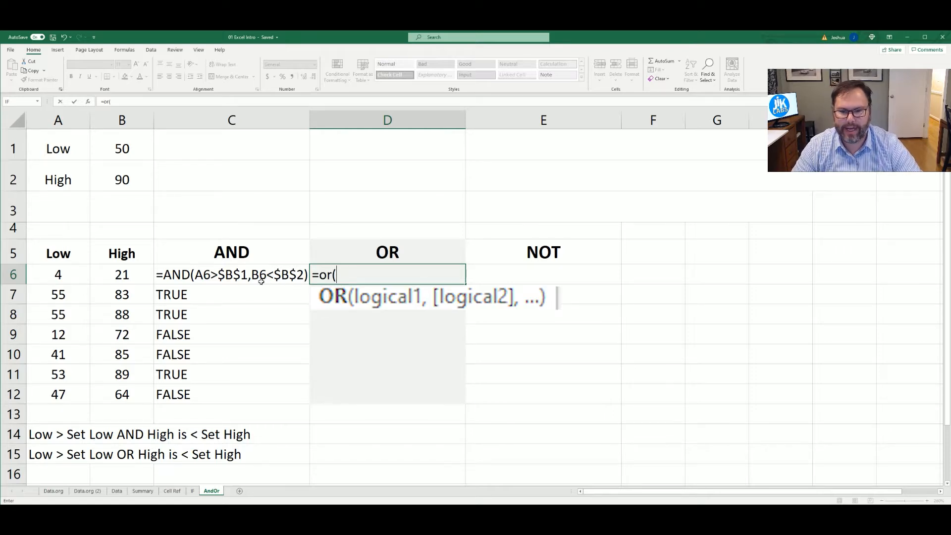
click(51, 274)
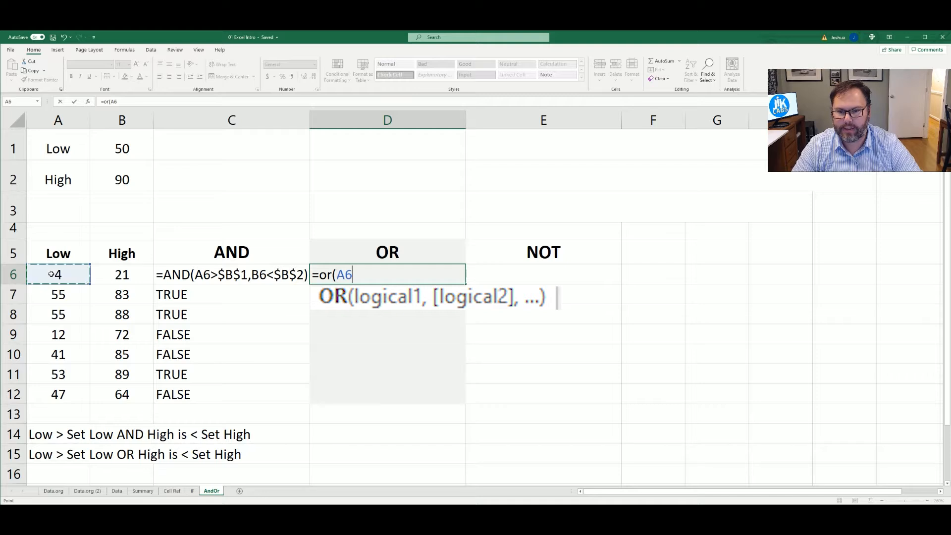
text(>)
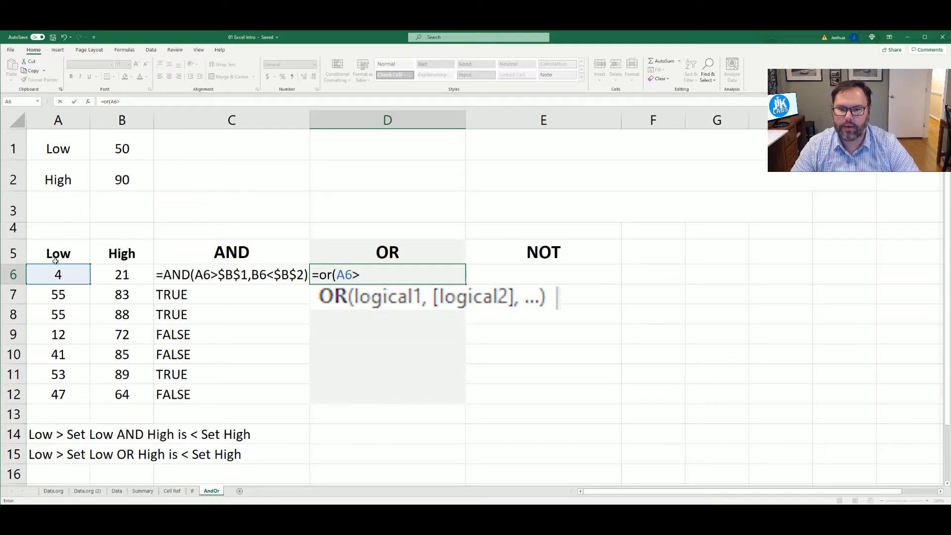
click(120, 147)
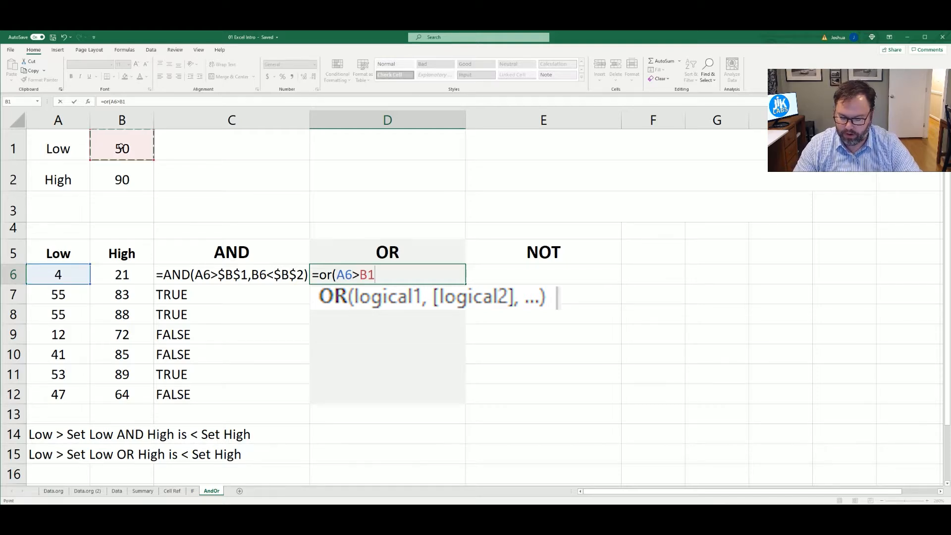
key(F4)
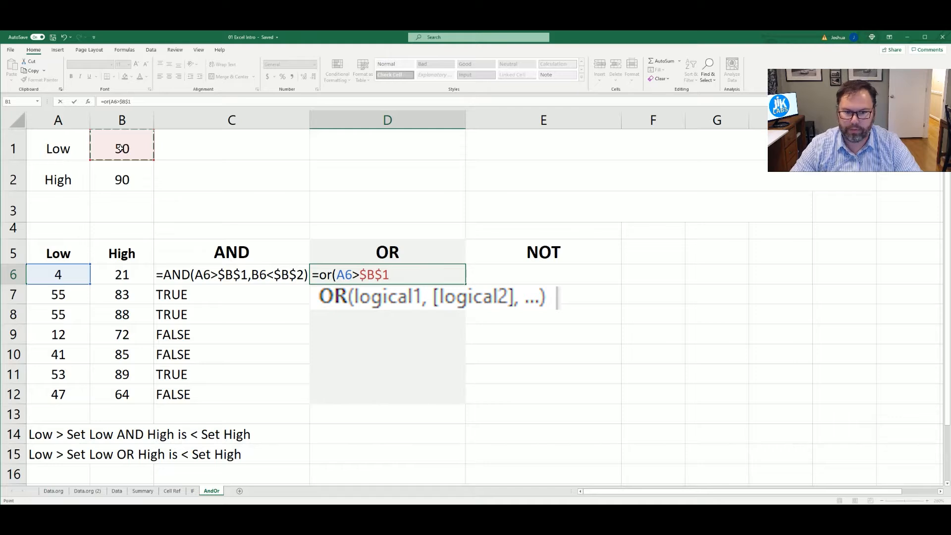
text(,)
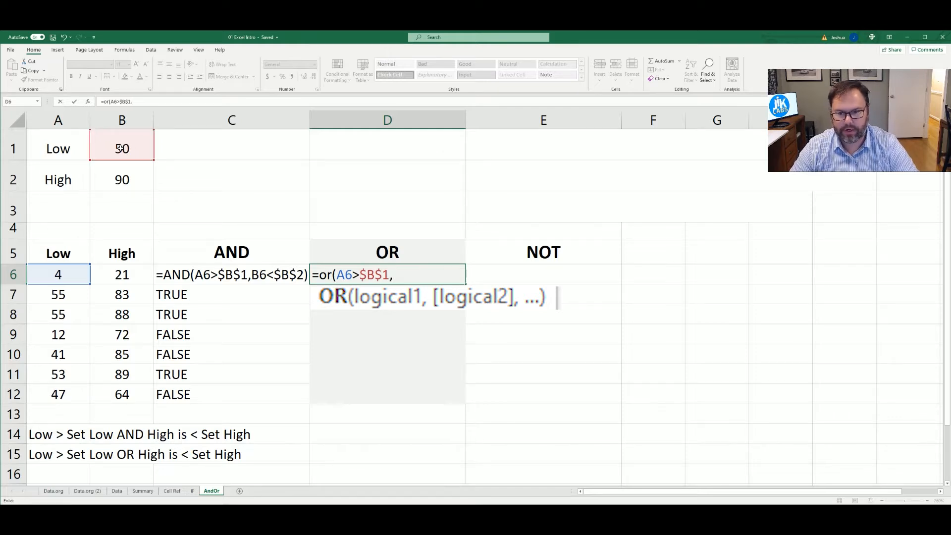
click(128, 274)
text(<)
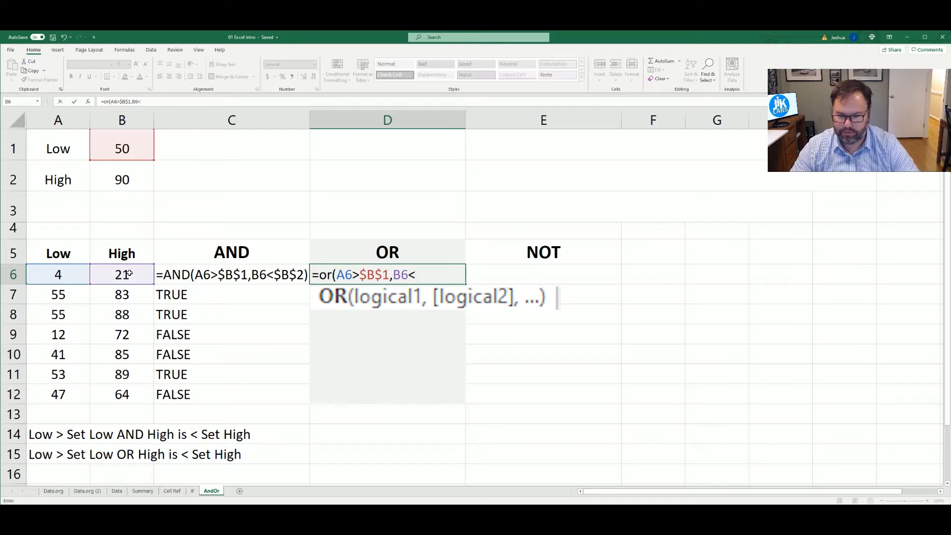
click(107, 177)
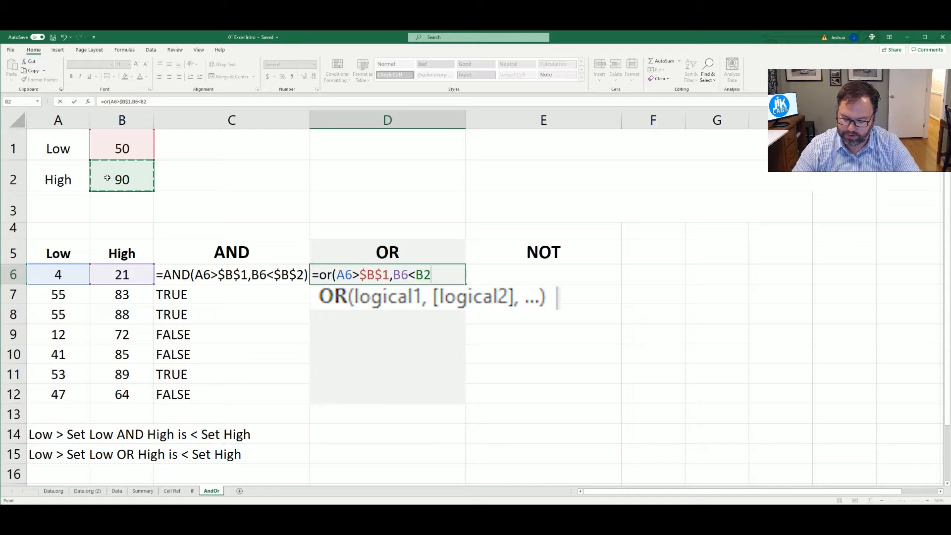
key(F4)
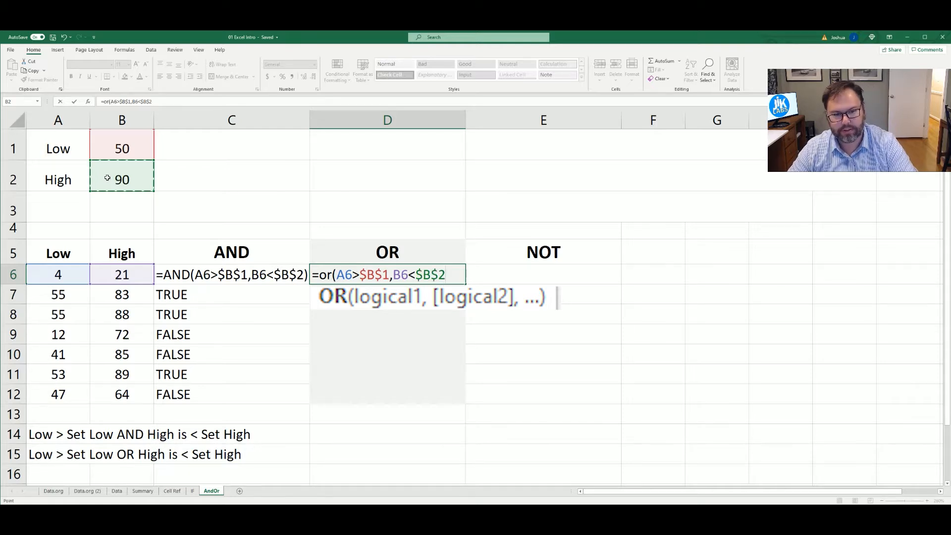
text())
key(Return)
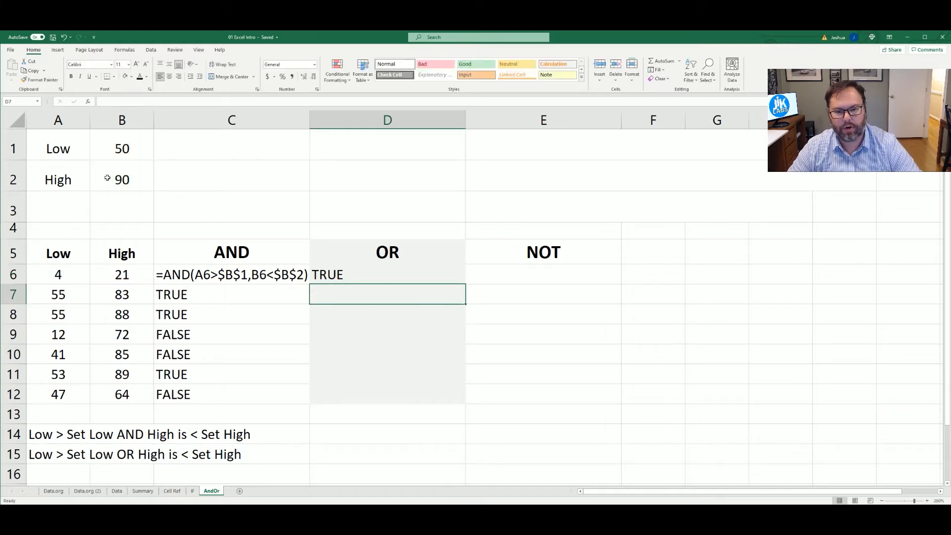
click(411, 273)
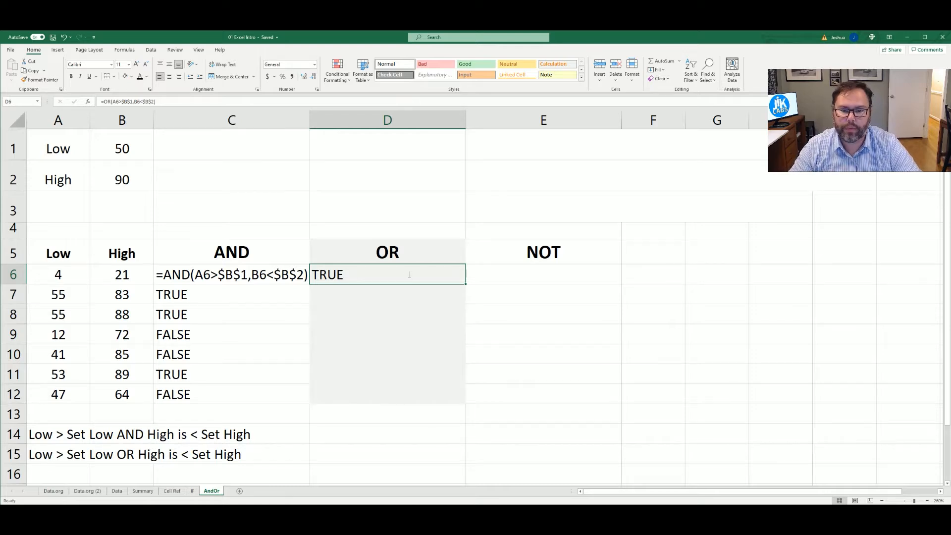
Check the references in D6's OR formula and fill it down through D12
double_click(410, 275)
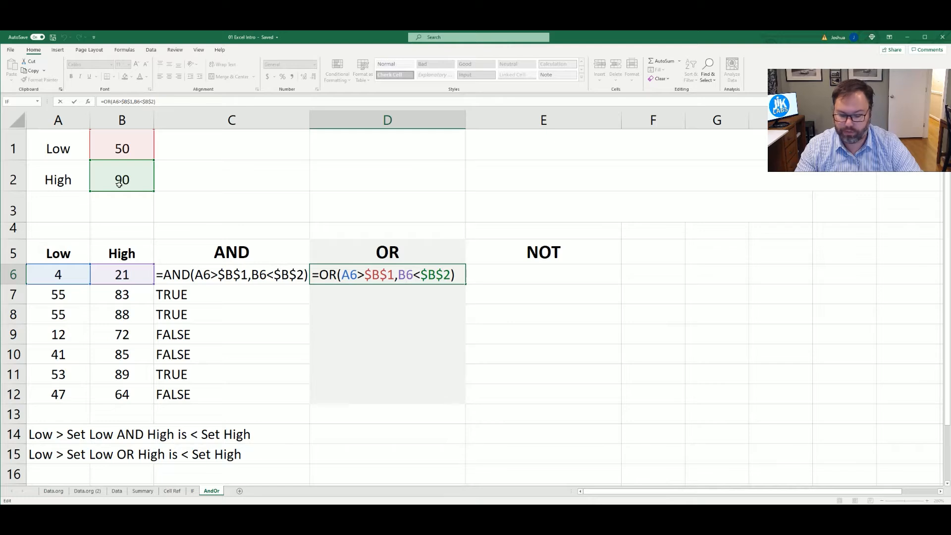
key(Return)
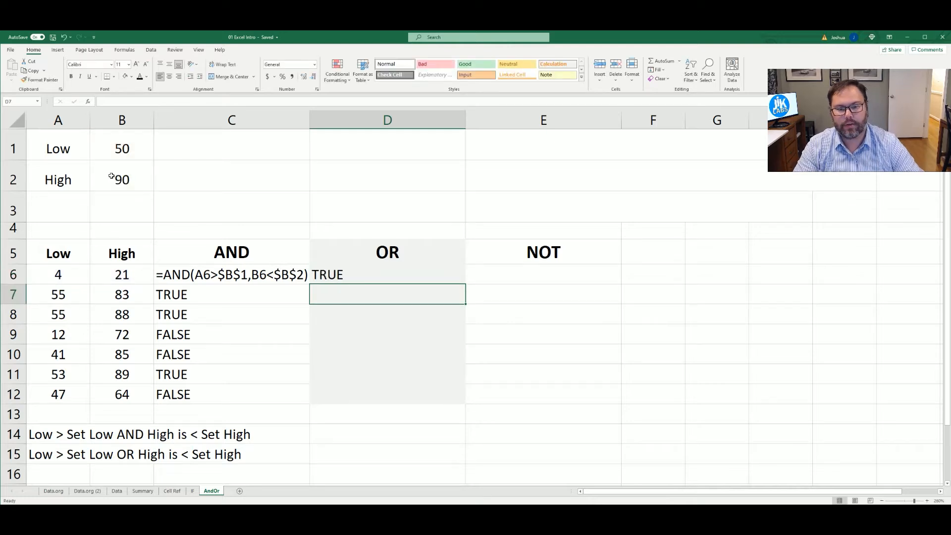
click(410, 277)
drag(465, 284, 456, 400)
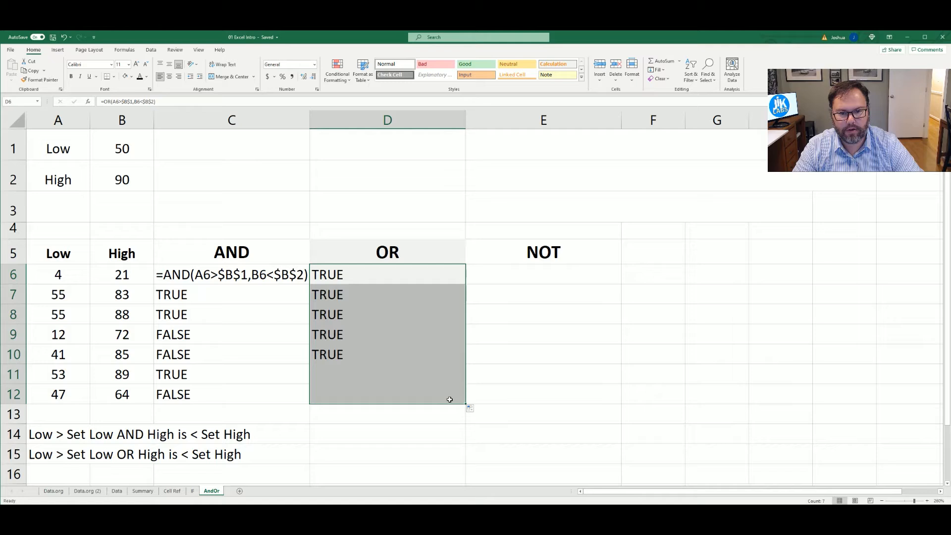
Show D6's OR formula as text in the cell by putting an apostrophe in front of it
click(338, 279)
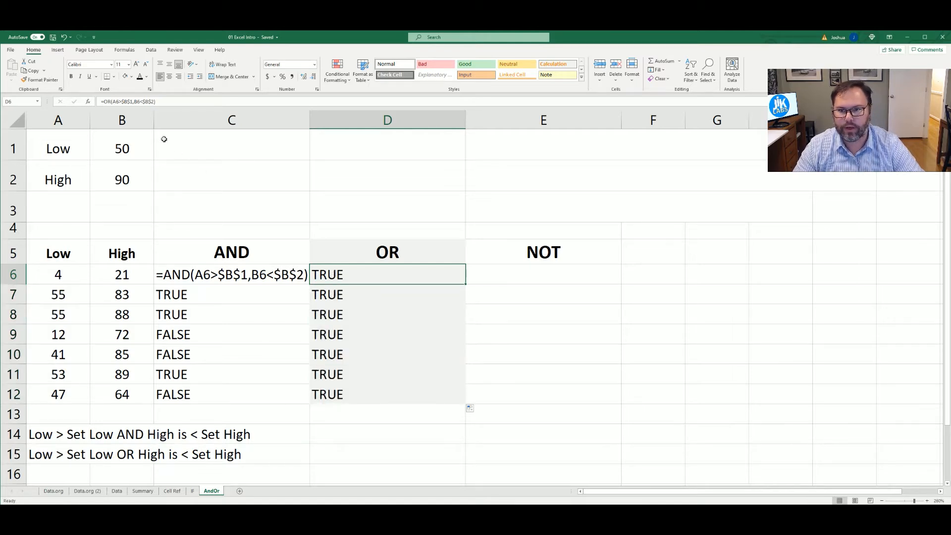
key(F2)
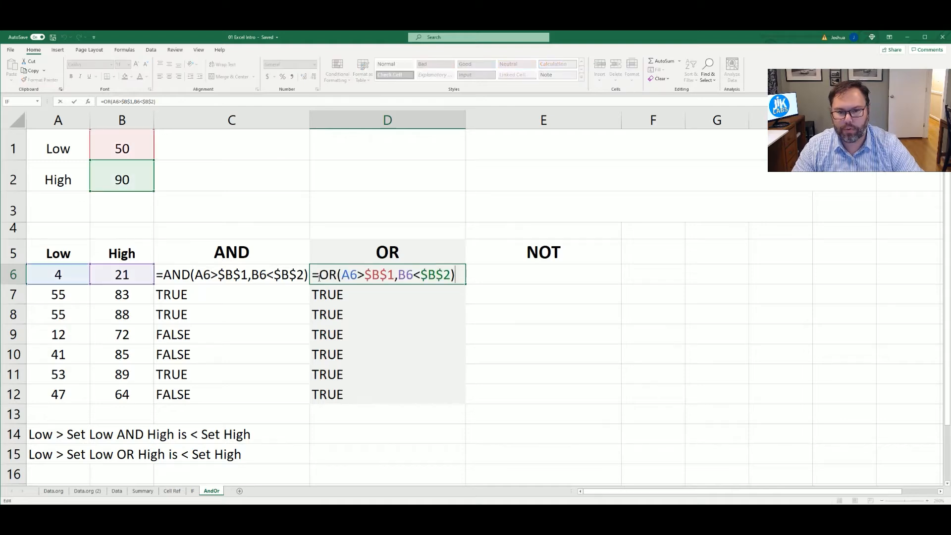
key(Home)
text(')
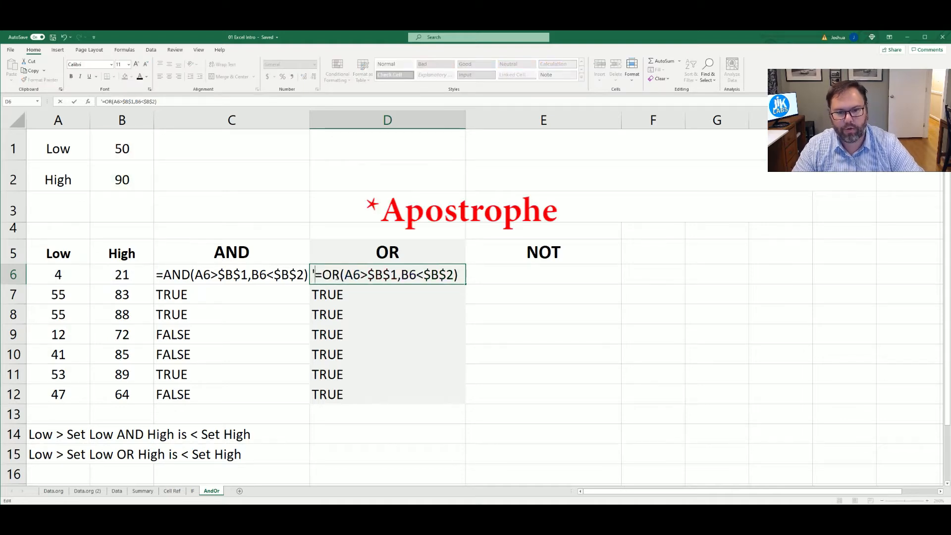
key(Return)
Set the low limit in B1 to 12 and the high limit in B2 to 72
click(123, 141)
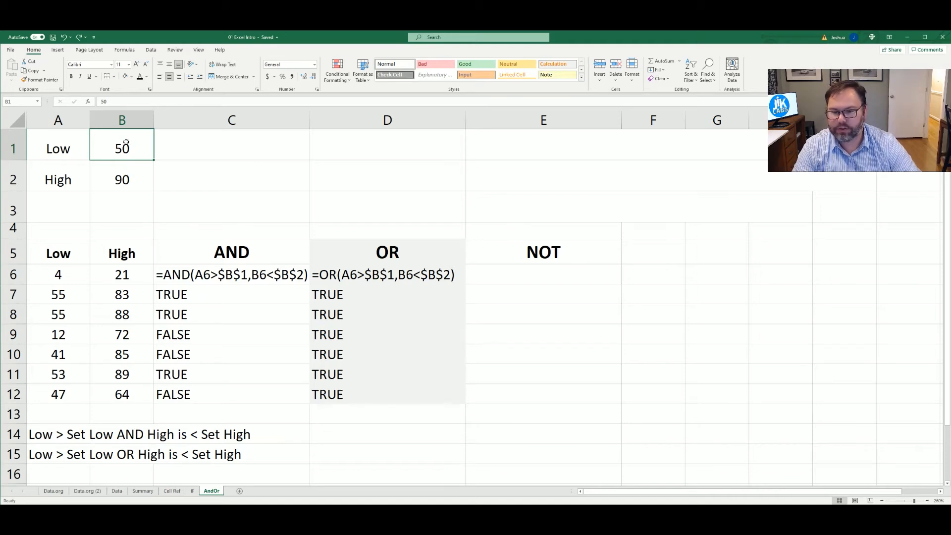
text(12)
key(Return)
text(72)
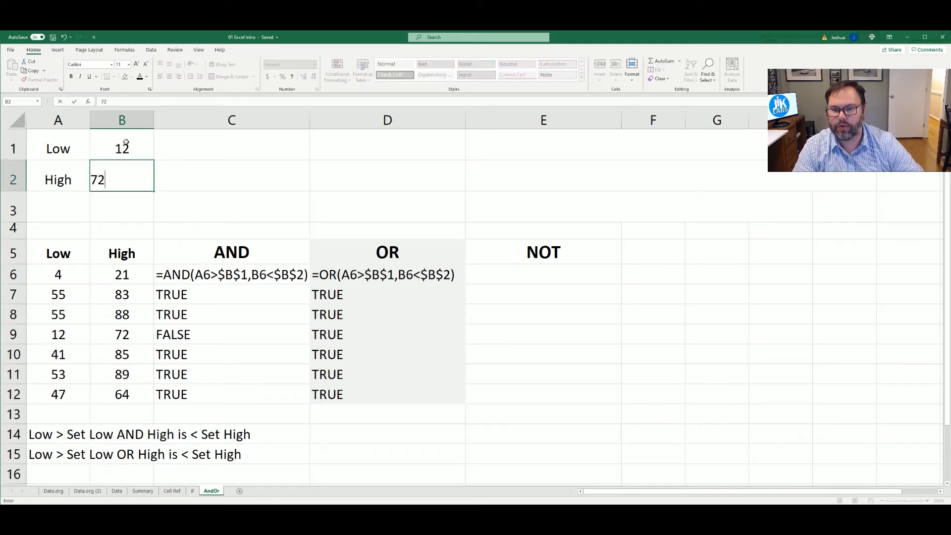
key(Return)
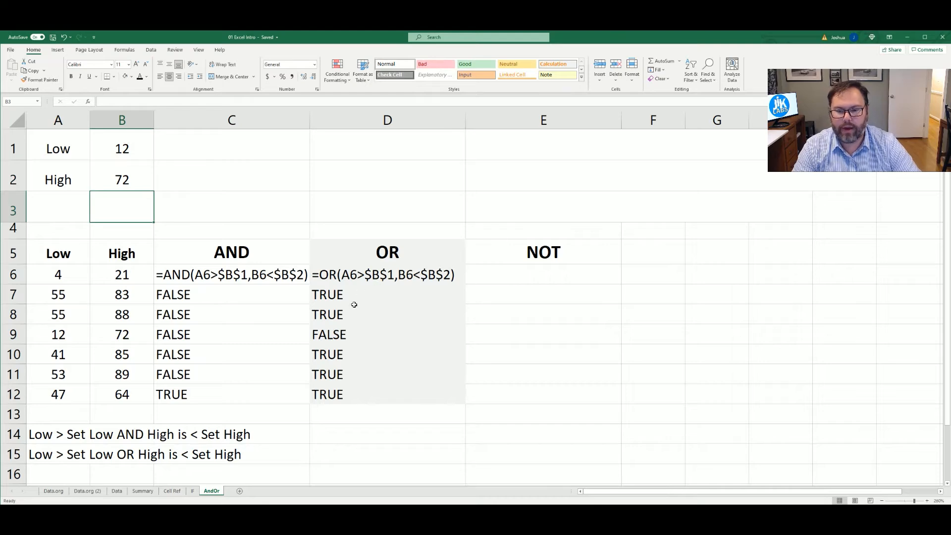
Compare row 9's low and high values with the set limits to explain its OR result in D9
click(13, 334)
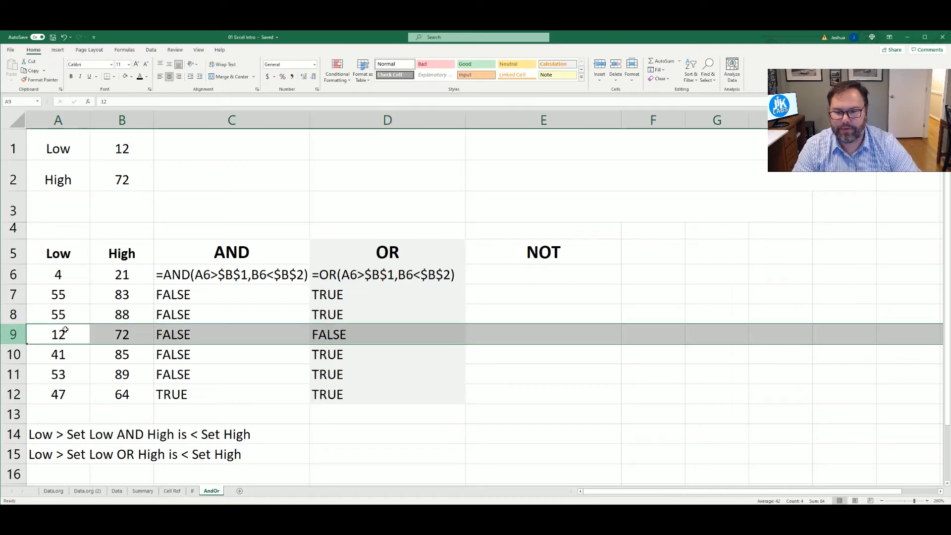
click(324, 331)
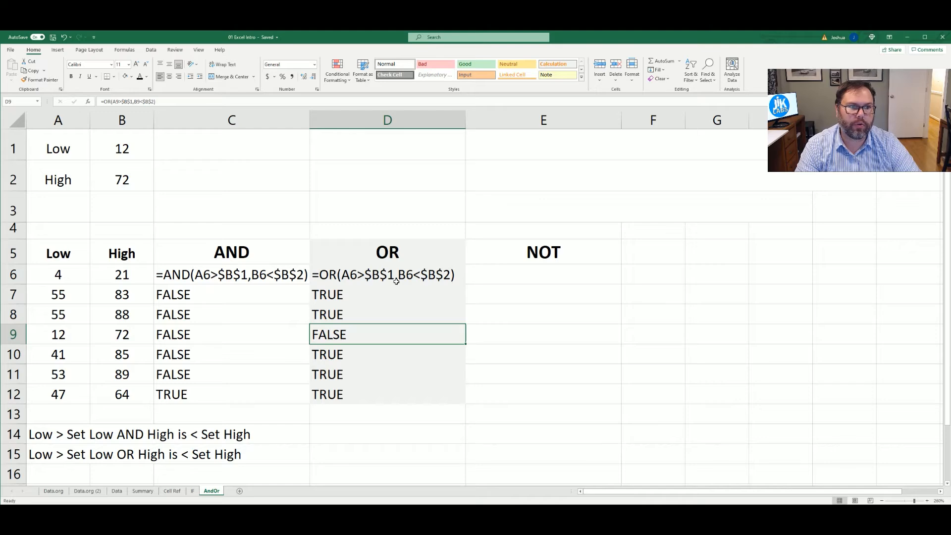
click(41, 334)
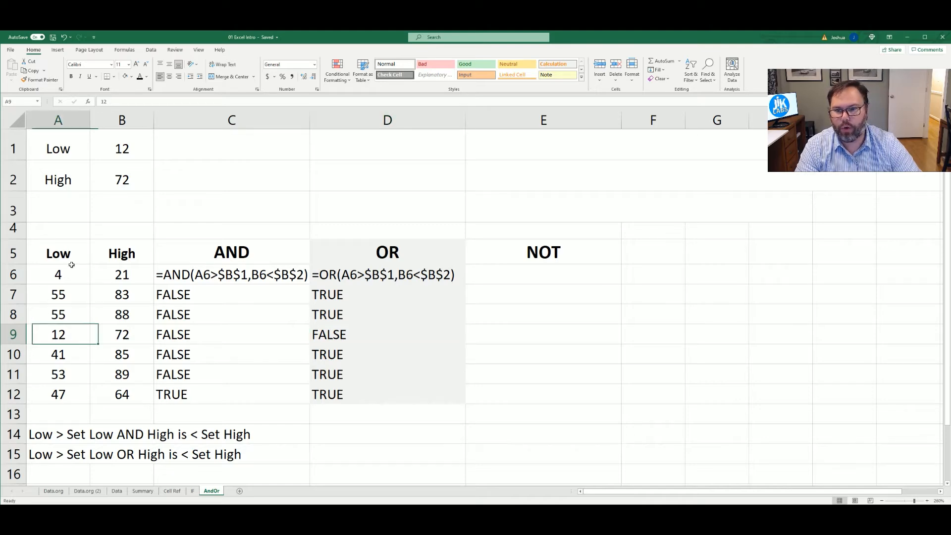
click(106, 147)
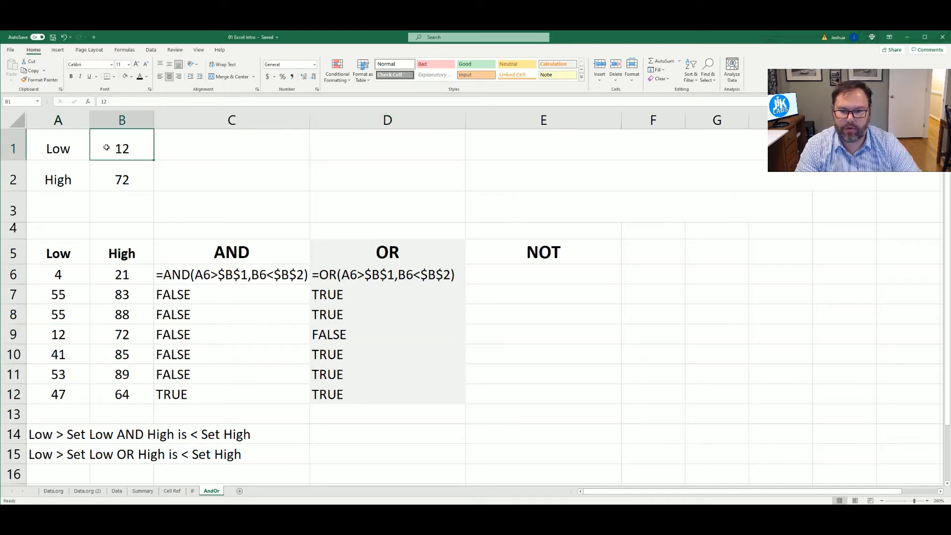
click(102, 326)
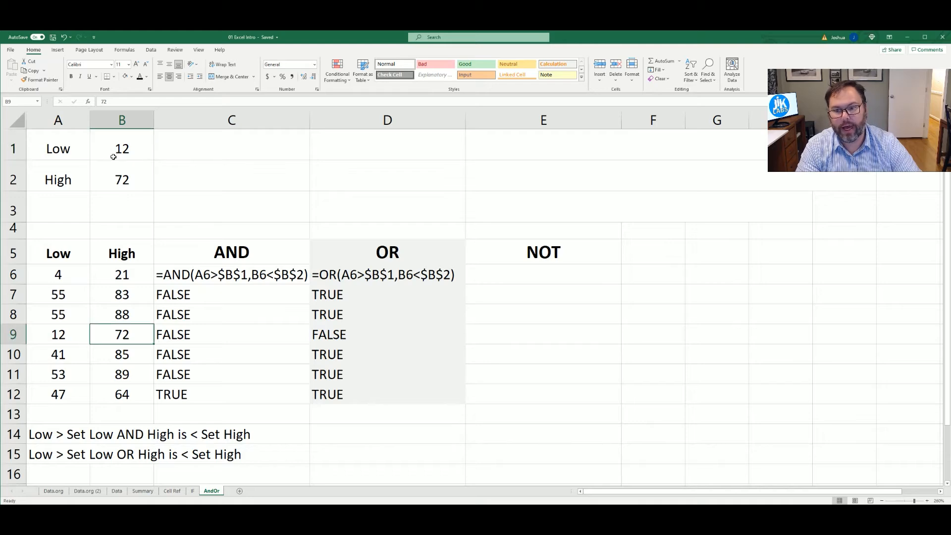
click(342, 336)
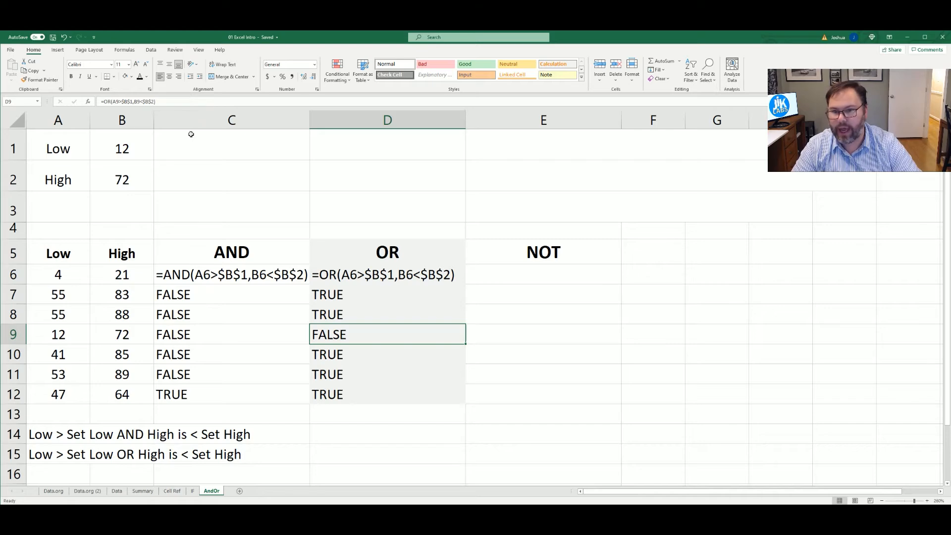
Set the low limit in B1 back to 50 and the high limit in B2 back to 90
click(119, 148)
text(30)
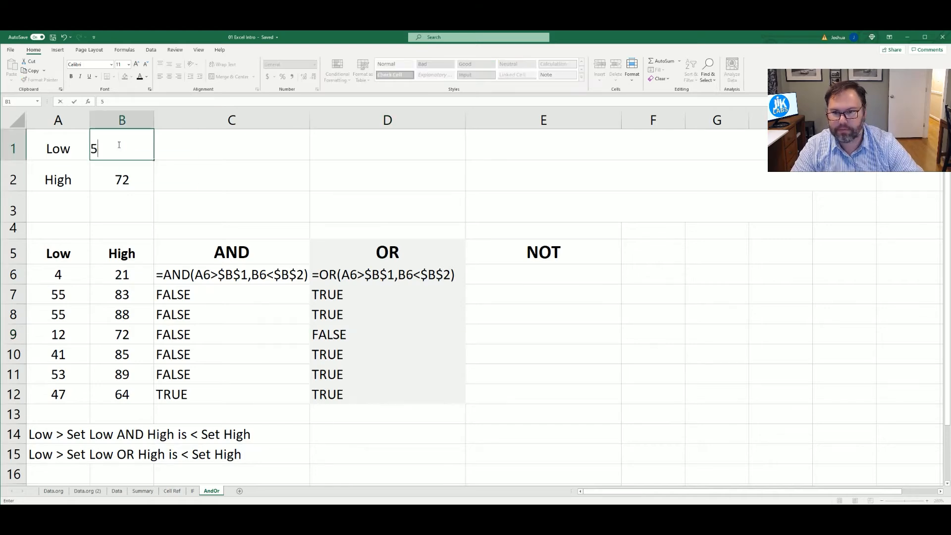
key(Return)
text(90)
key(Return)
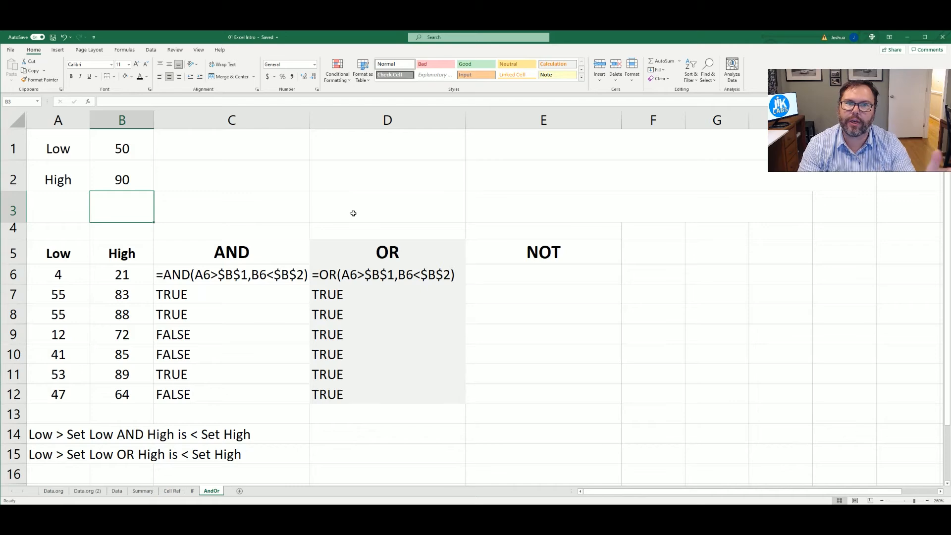
Enter =NOT(A6>$B$1) in E6 and fill it down through E12
click(553, 277)
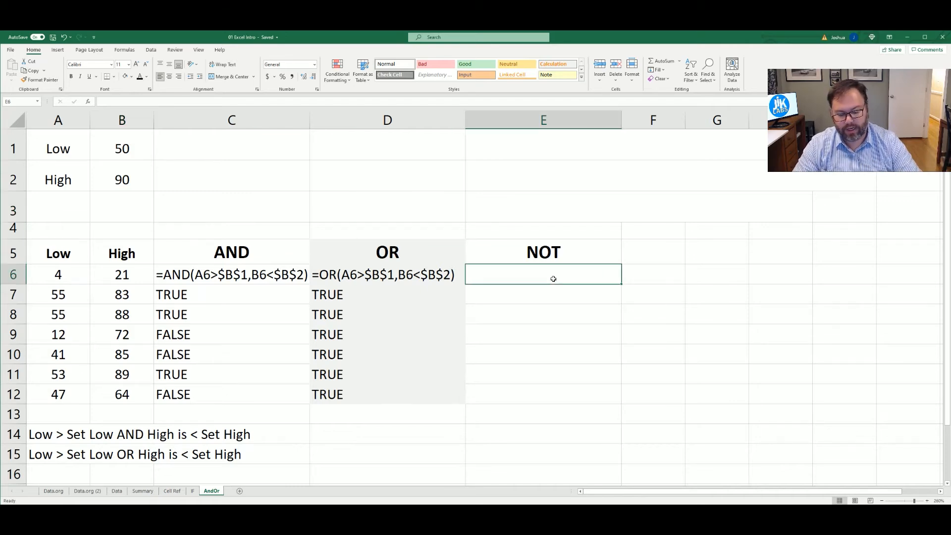
text(=not()
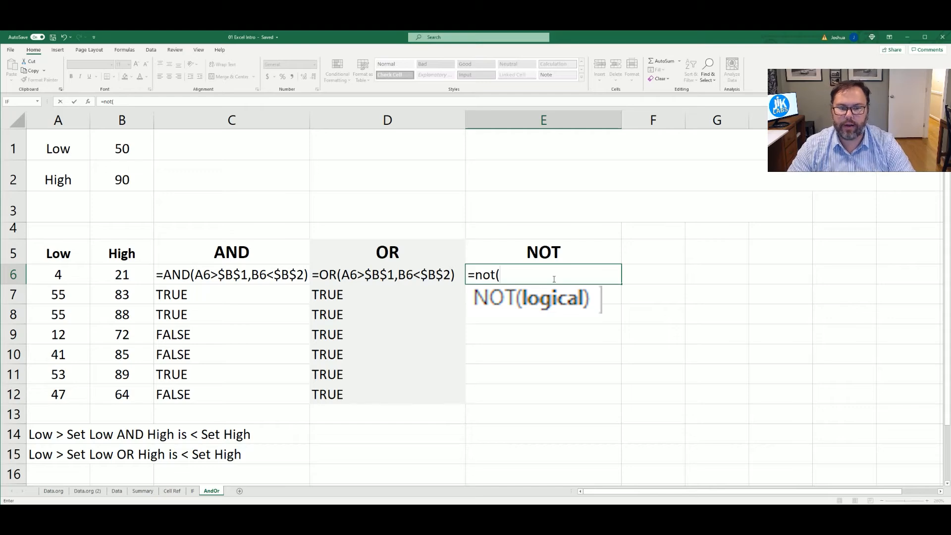
click(69, 274)
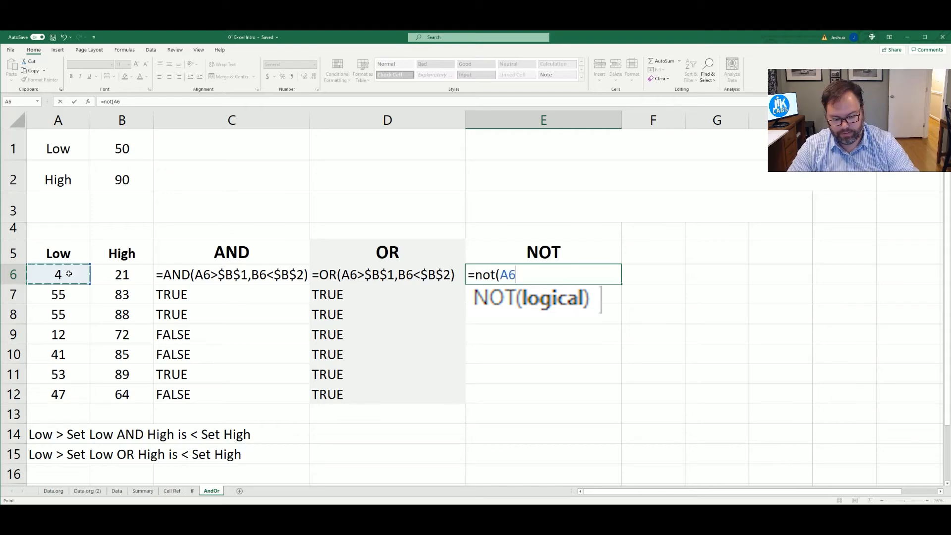
text(>)
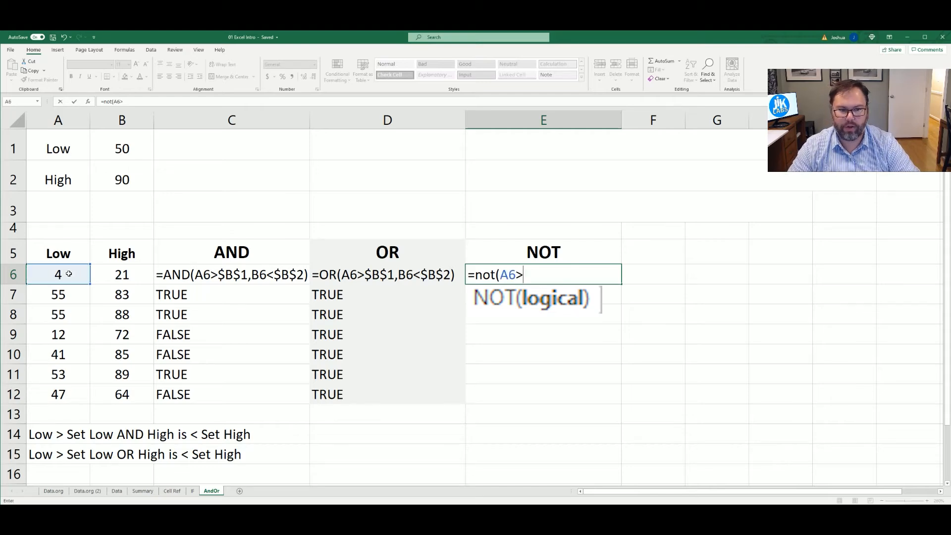
click(125, 148)
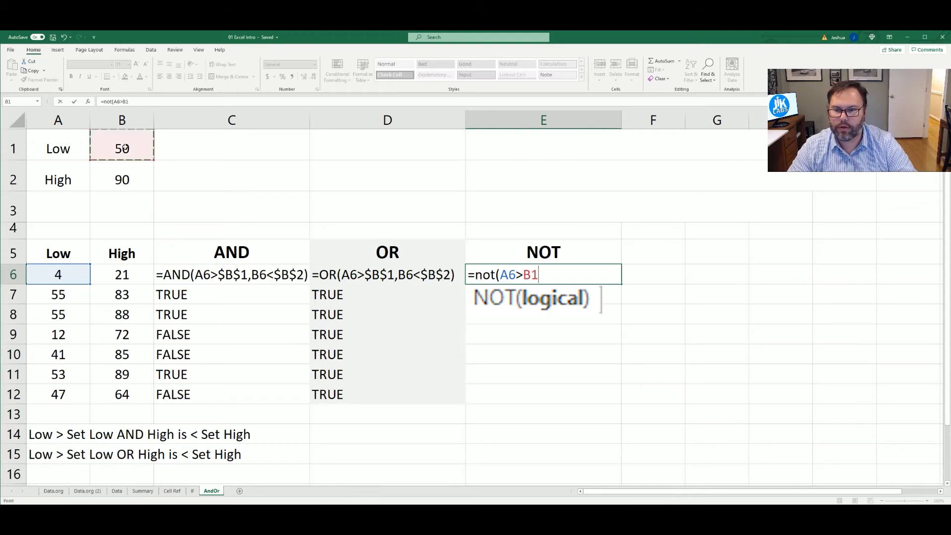
key(F4)
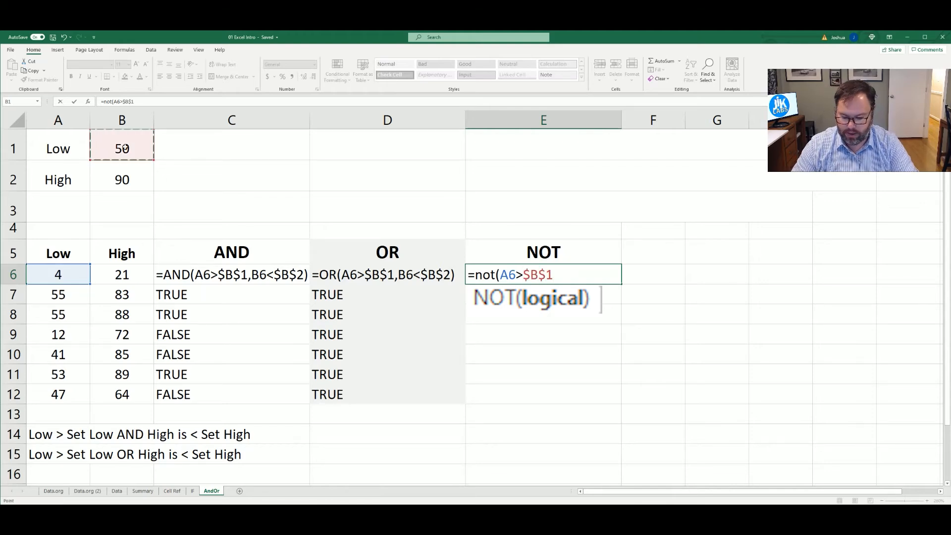
text())
key(Return)
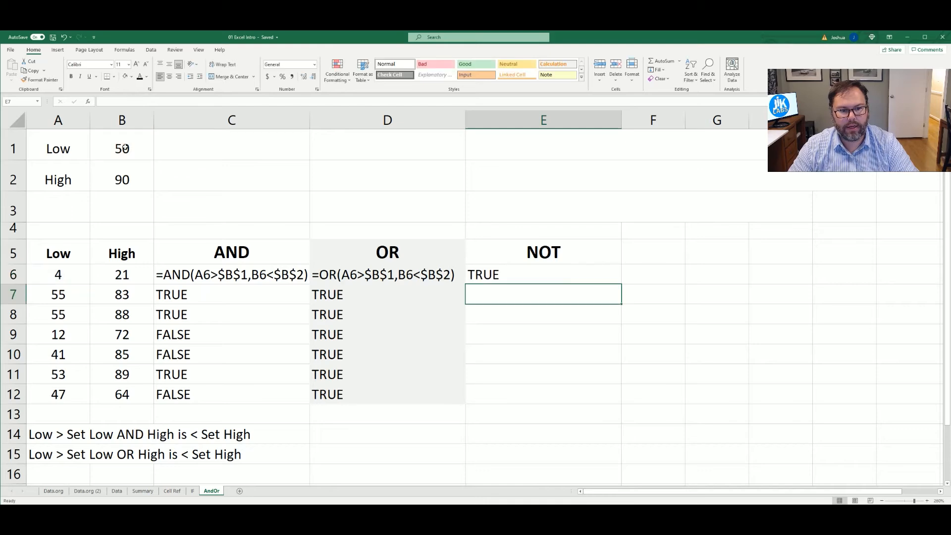
click(511, 274)
drag(623, 284, 620, 398)
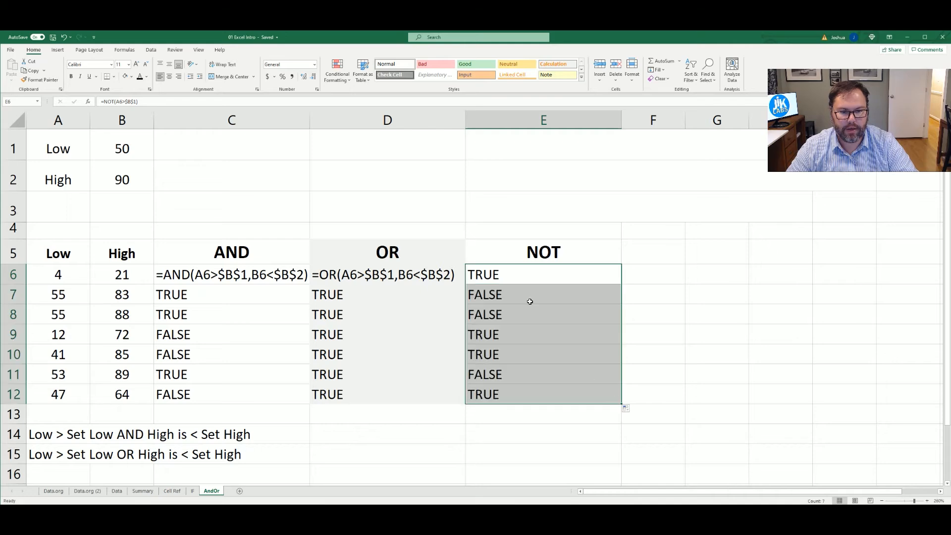
Show E6's NOT formula as text in the cell by putting an apostrophe in front of it
click(522, 277)
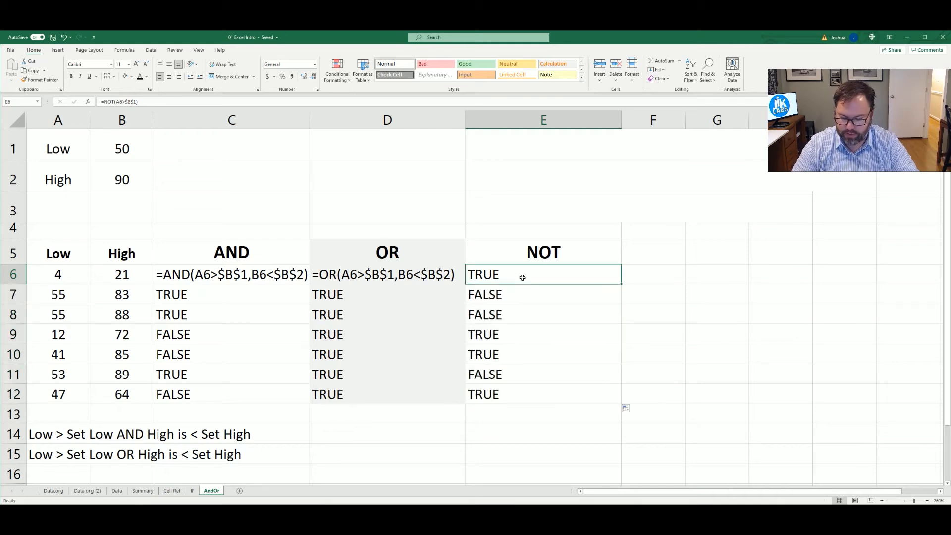
double_click(518, 276)
key(Home)
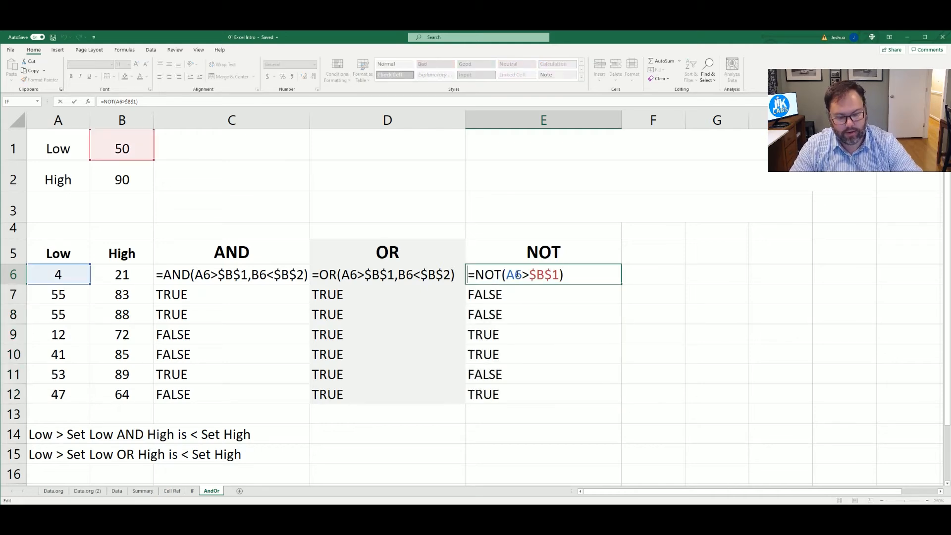
text(')
key(Return)
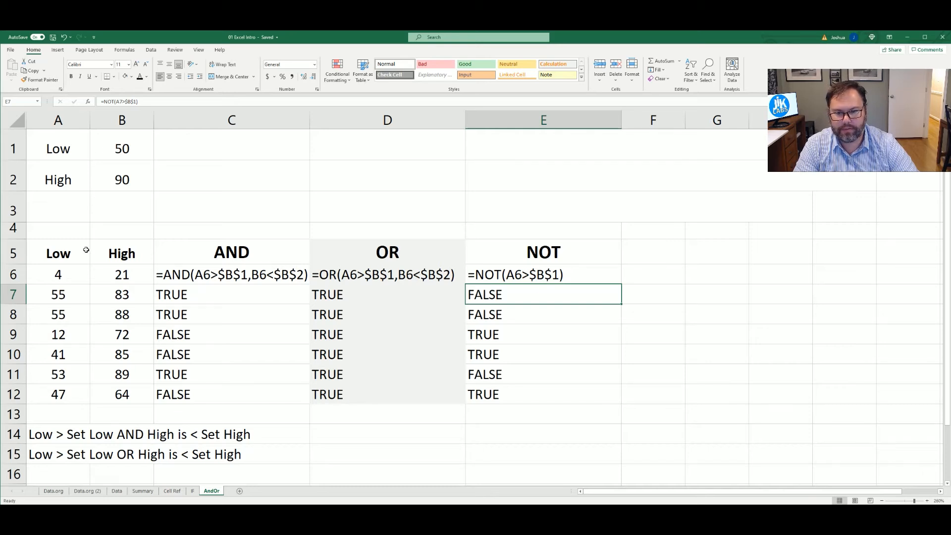
Compare the low values in rows 7 and 9 with the set low limit and their NOT results, and inspect E7's formula
click(59, 295)
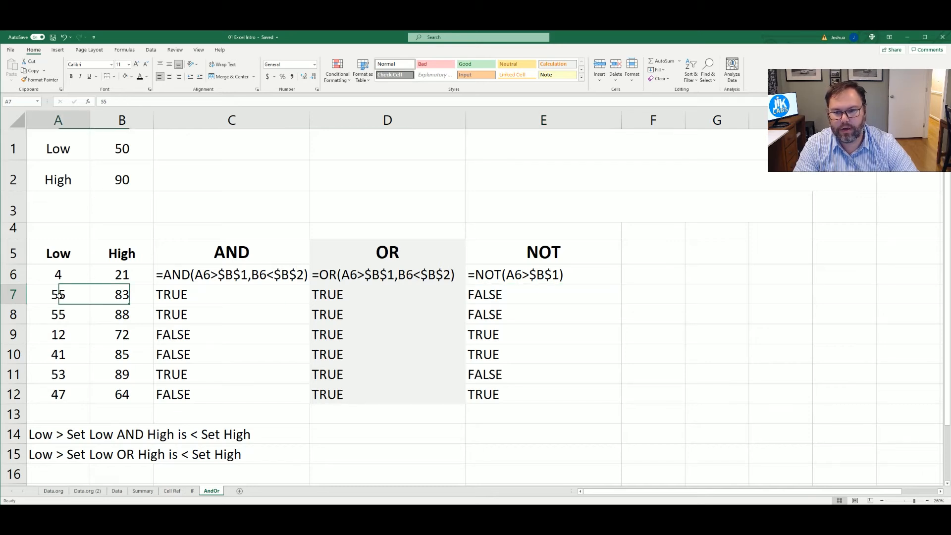
click(114, 147)
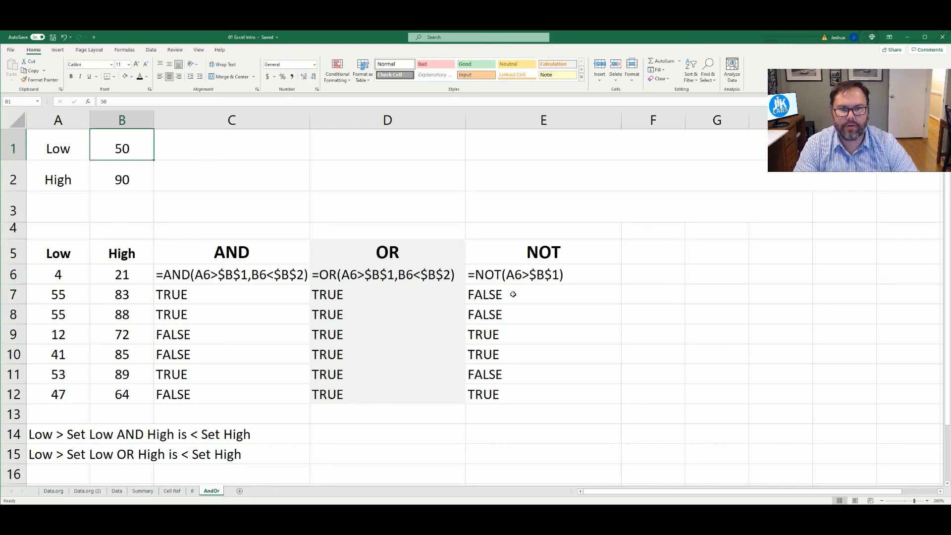
click(78, 335)
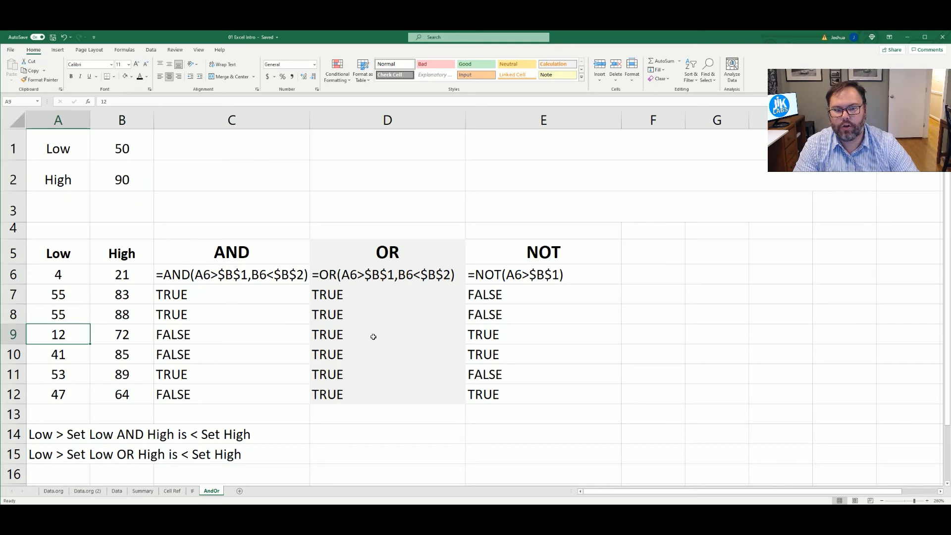
click(483, 341)
click(72, 337)
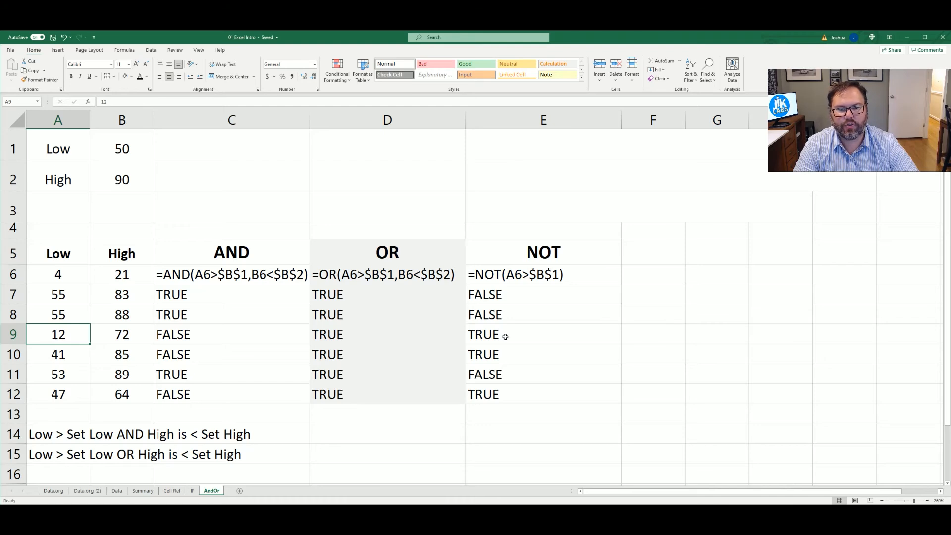
click(497, 293)
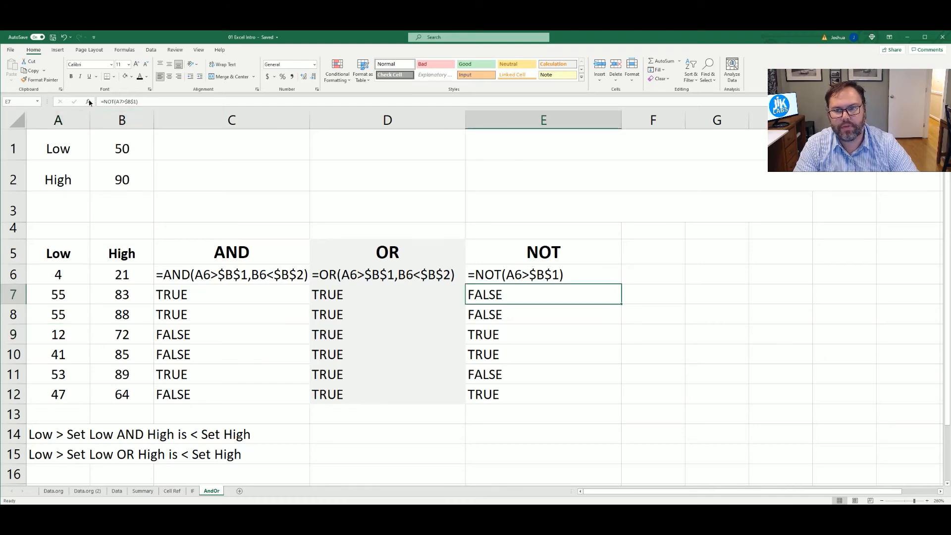
key(F2)
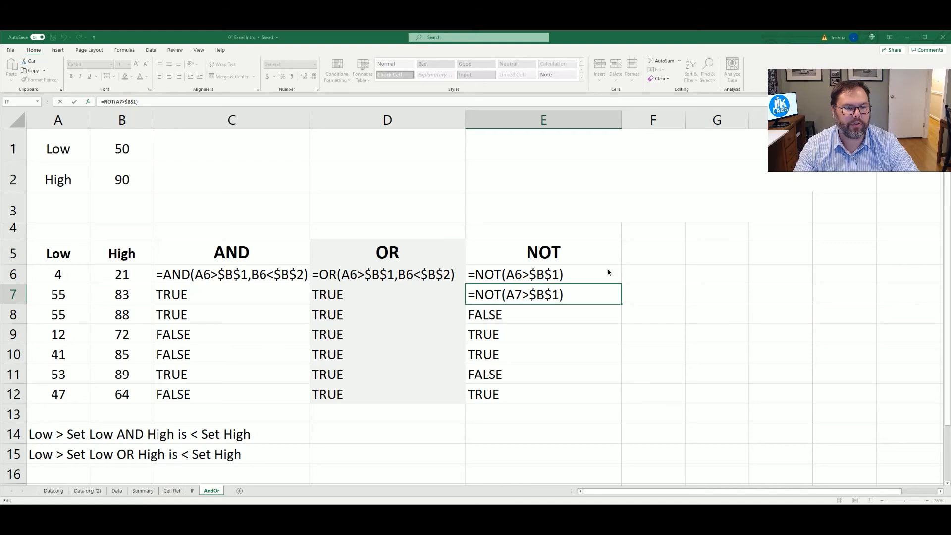
key(ctrl+Return)
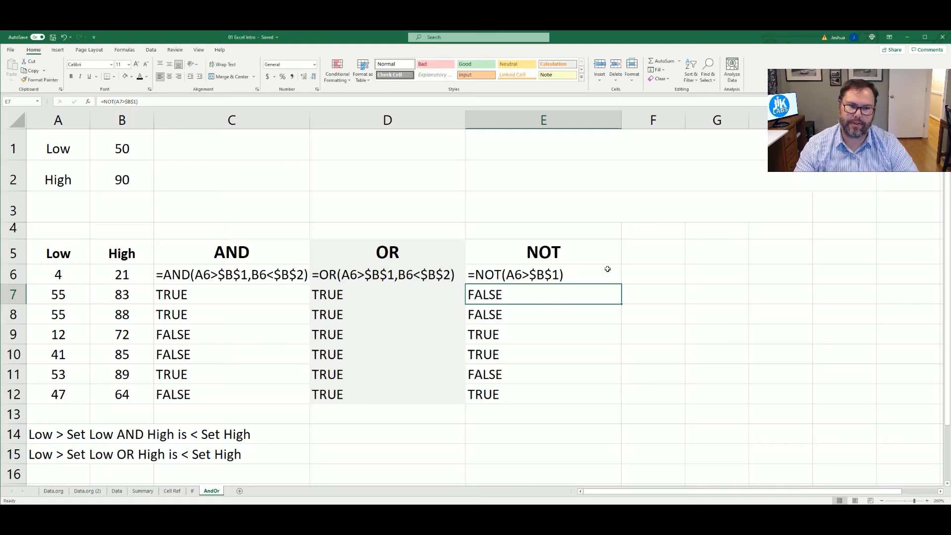